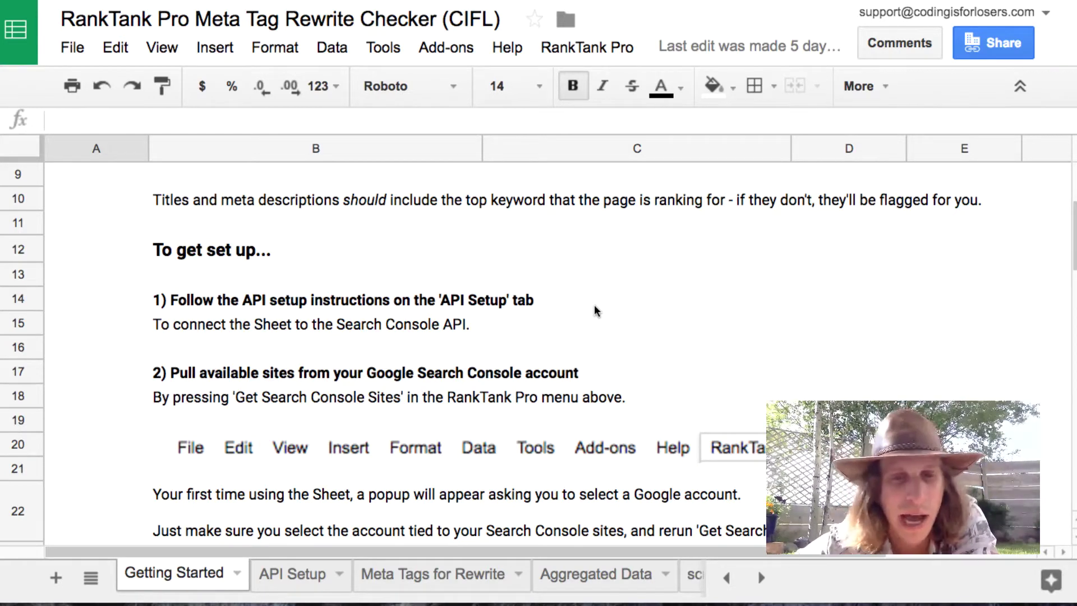
# - Examine the Meta Tags for Rewrite sheet for pages with overlong titles or descriptions and those missing their top keyword
pyautogui.click(435, 571)
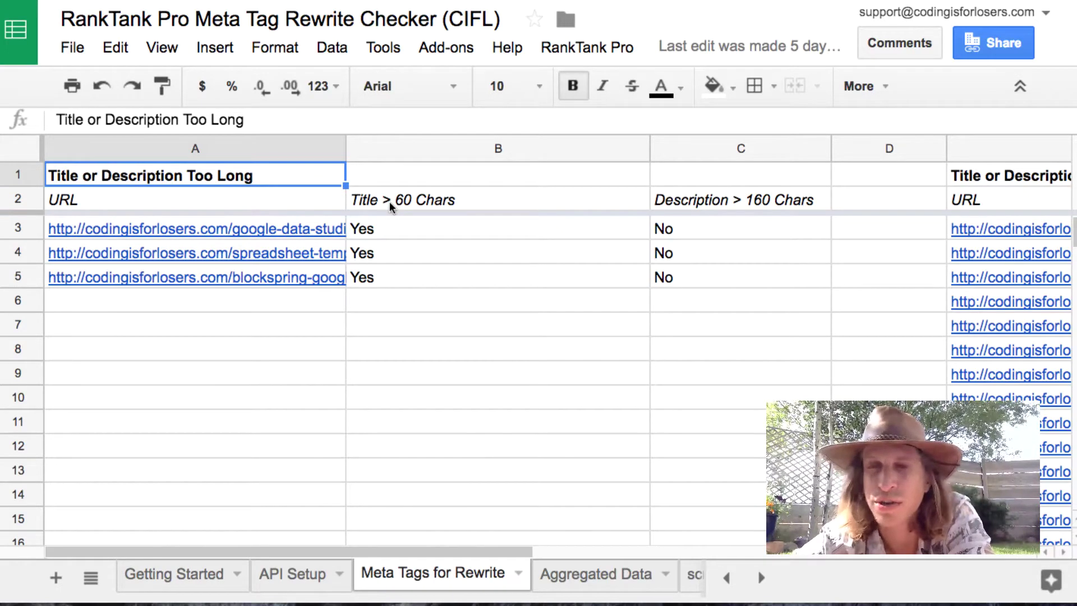
pyautogui.hscroll(1, 522, 256)
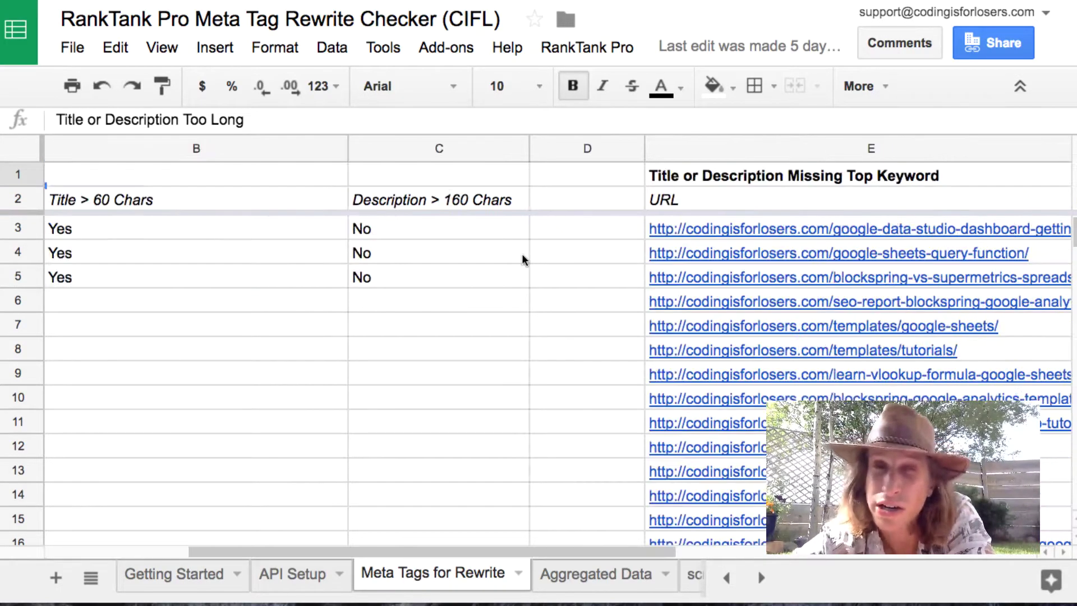
pyautogui.hscroll(1, 522, 260)
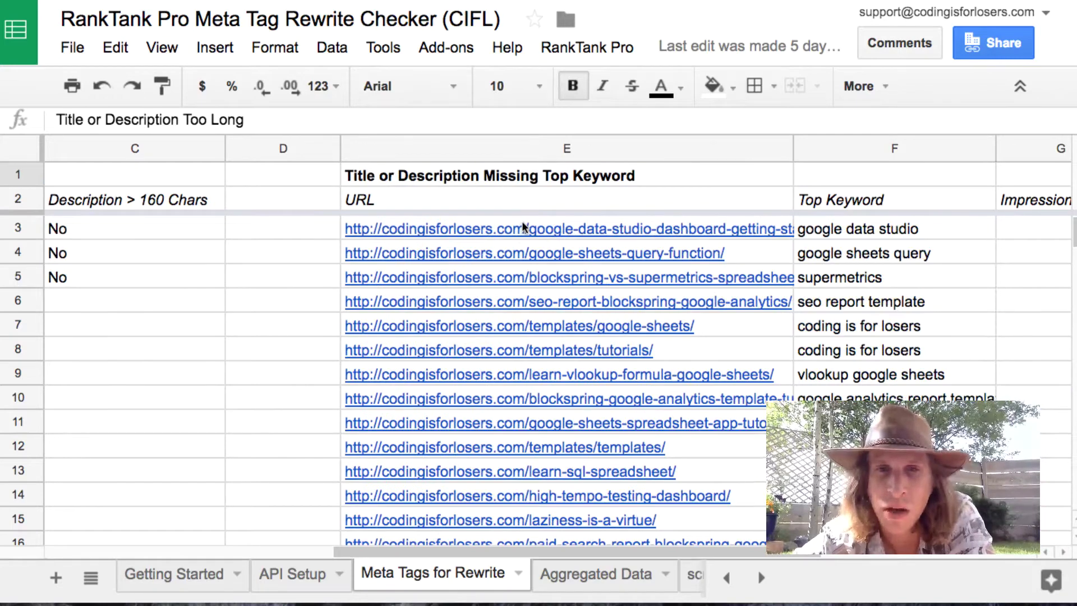
pyautogui.hscroll(1, 522, 222)
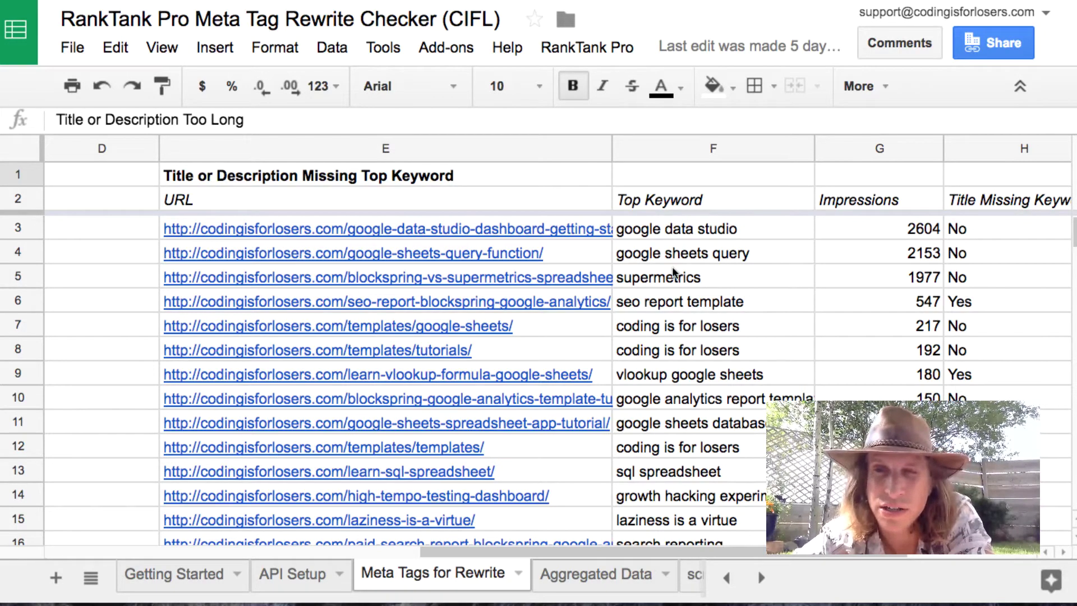
pyautogui.hscroll(1, 672, 271)
pyautogui.hscroll(1, 672, 272)
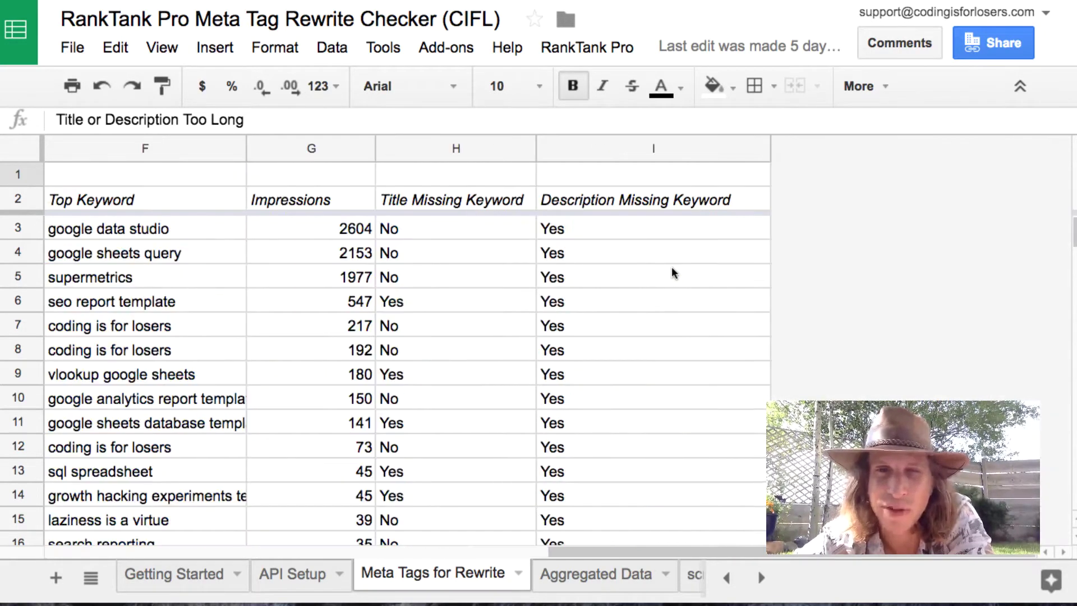
pyautogui.hscroll(-1, 621, 281)
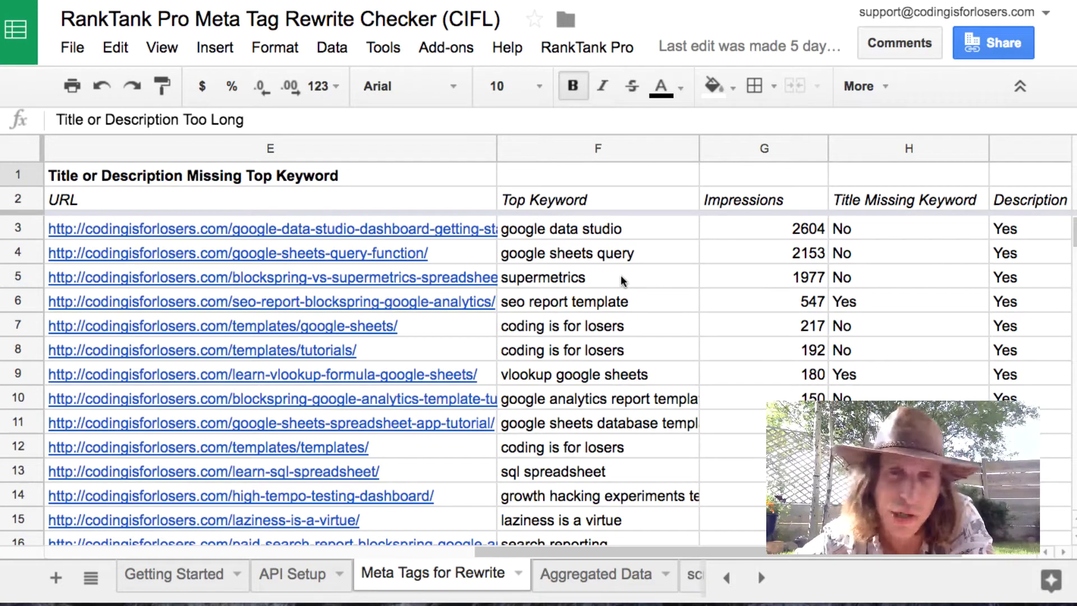
pyautogui.hscroll(-10, 621, 281)
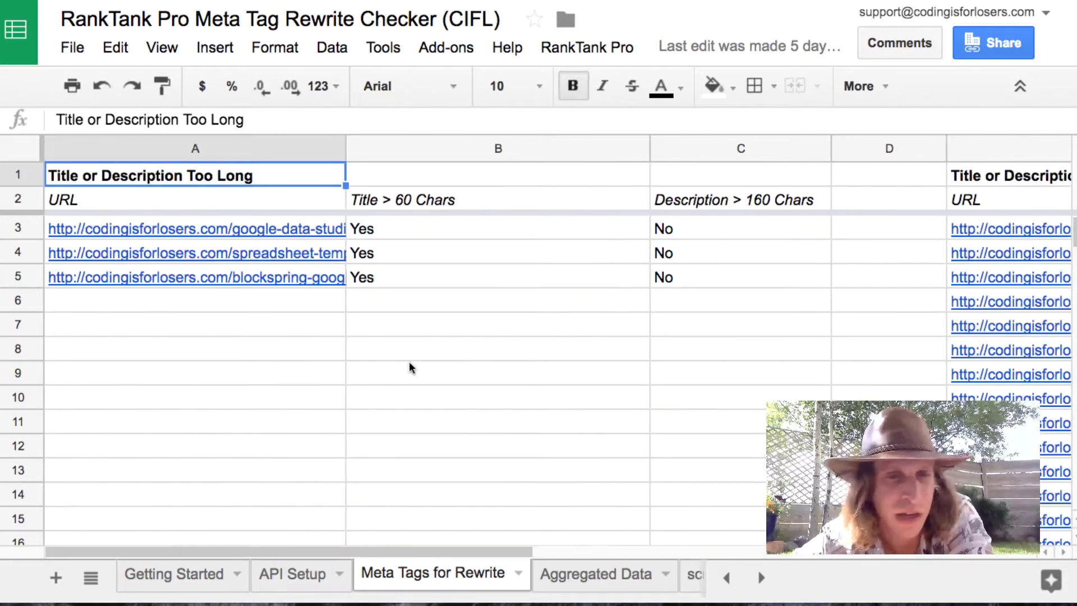
pyautogui.click(222, 584)
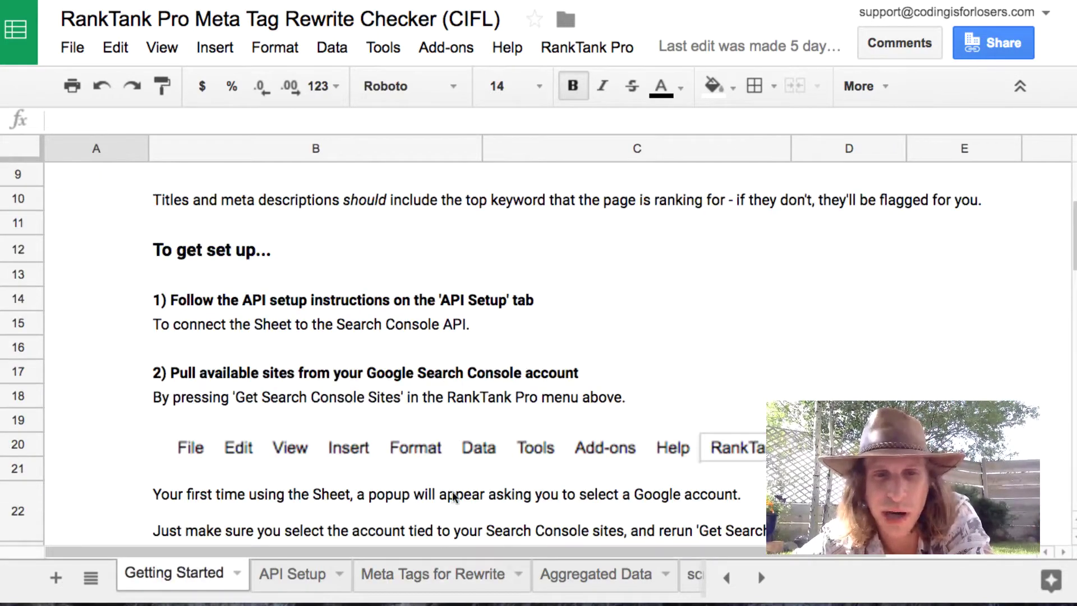
pyautogui.click(430, 583)
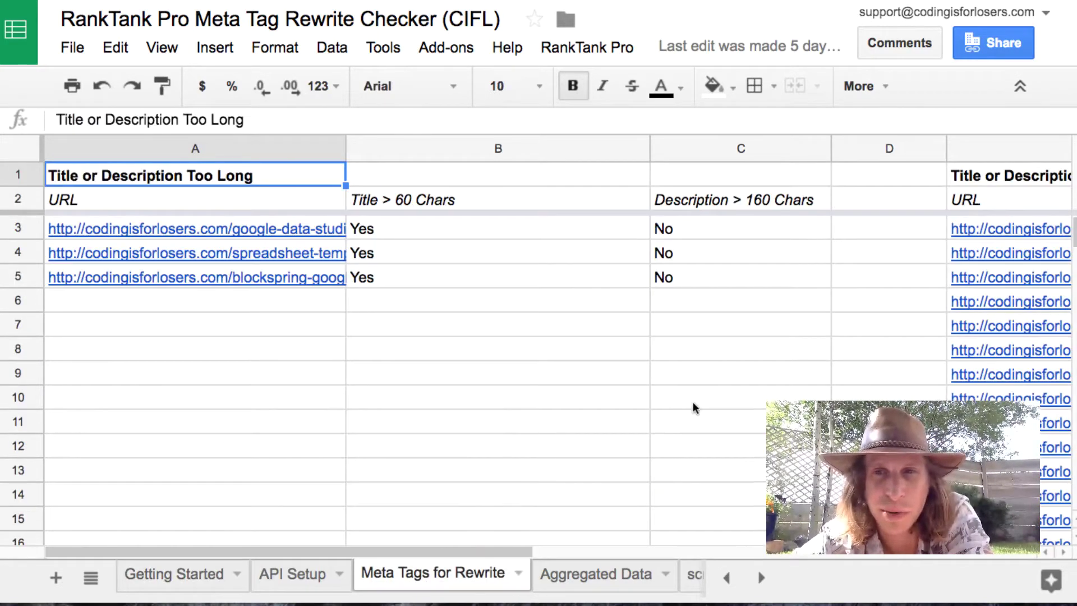
pyautogui.hscroll(10, 692, 402)
pyautogui.hscroll(-3, 693, 402)
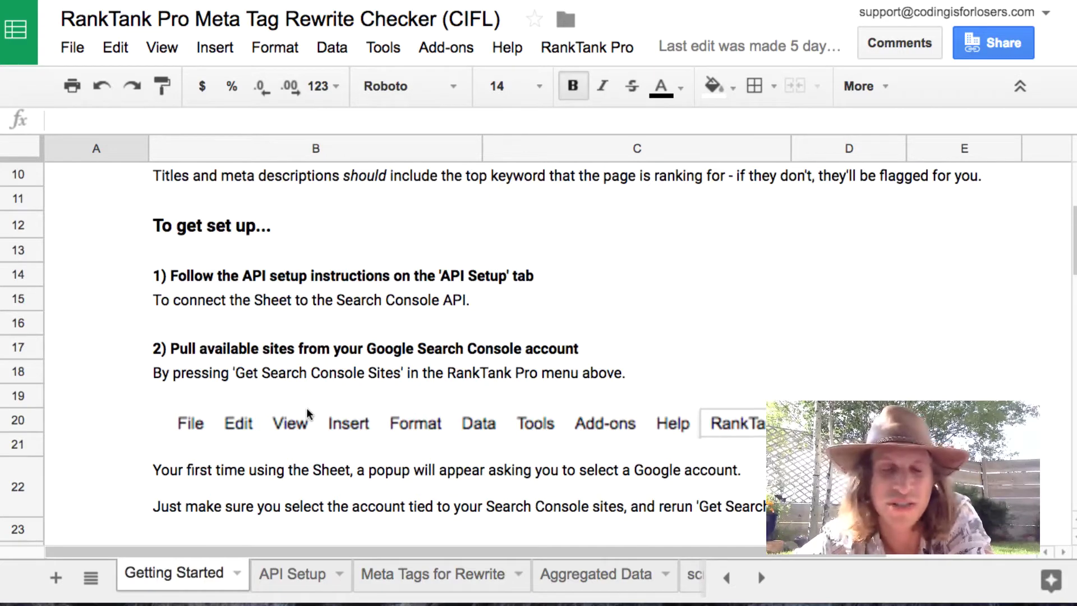
# - Read the API Setup sheet's instructions for connecting the Search Console API, from the callback URL to the web application credentials
pyautogui.scroll(-1, 306, 414)
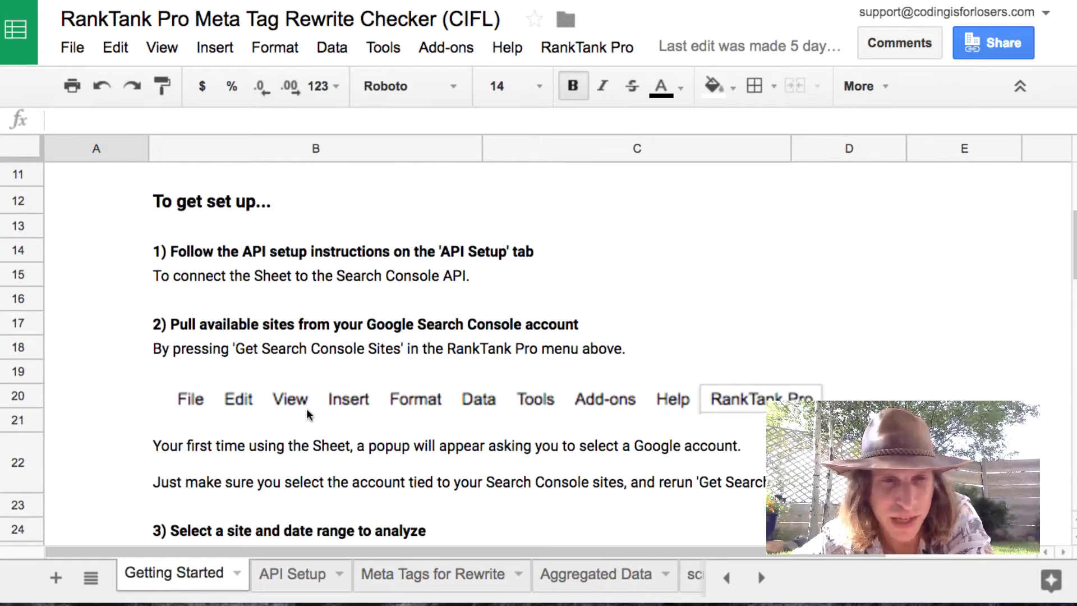
pyautogui.click(292, 573)
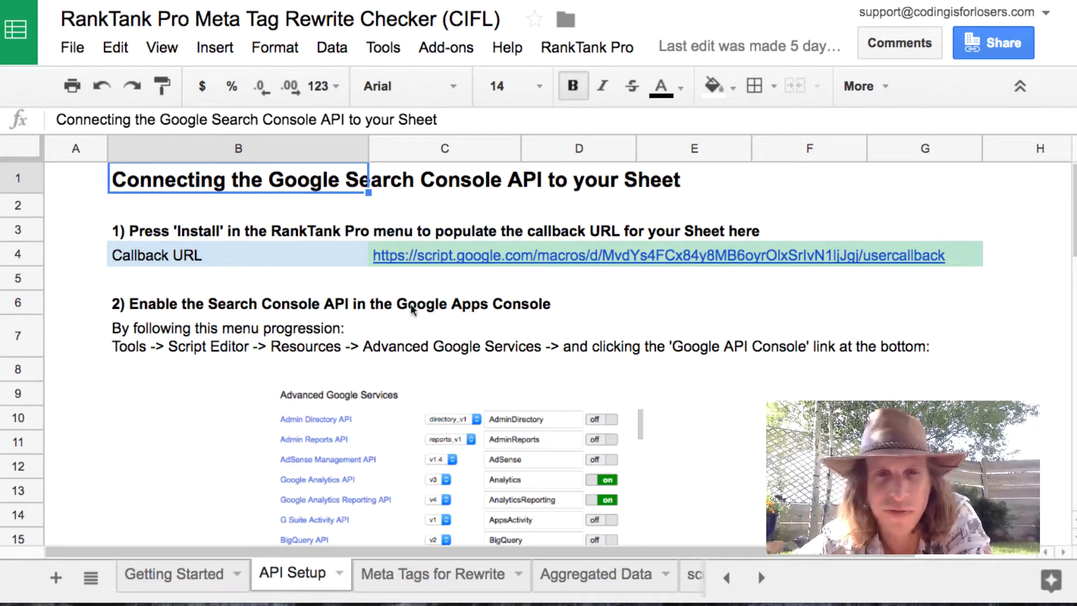
pyautogui.moveTo(493, 268)
pyautogui.scroll(-1, 493, 267)
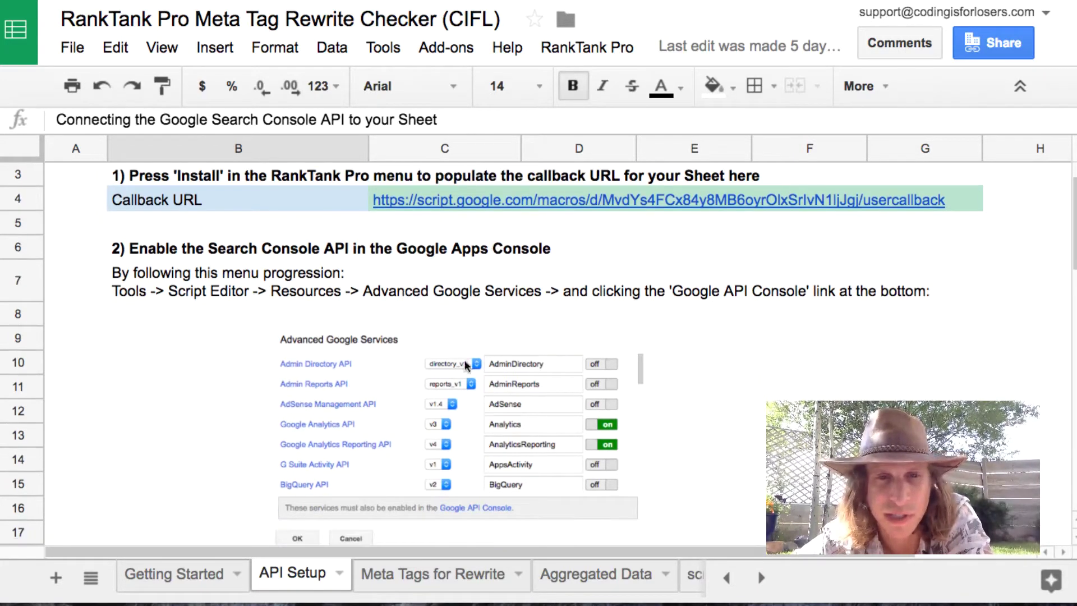
pyautogui.scroll(-2, 500, 308)
pyautogui.scroll(-5, 500, 308)
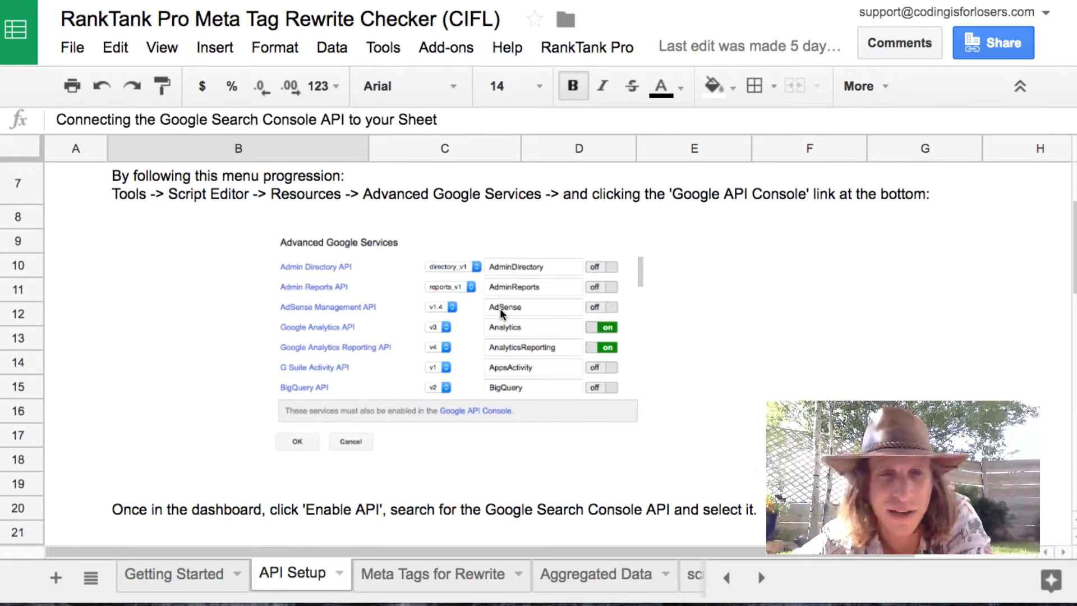
pyautogui.scroll(-7, 391, 323)
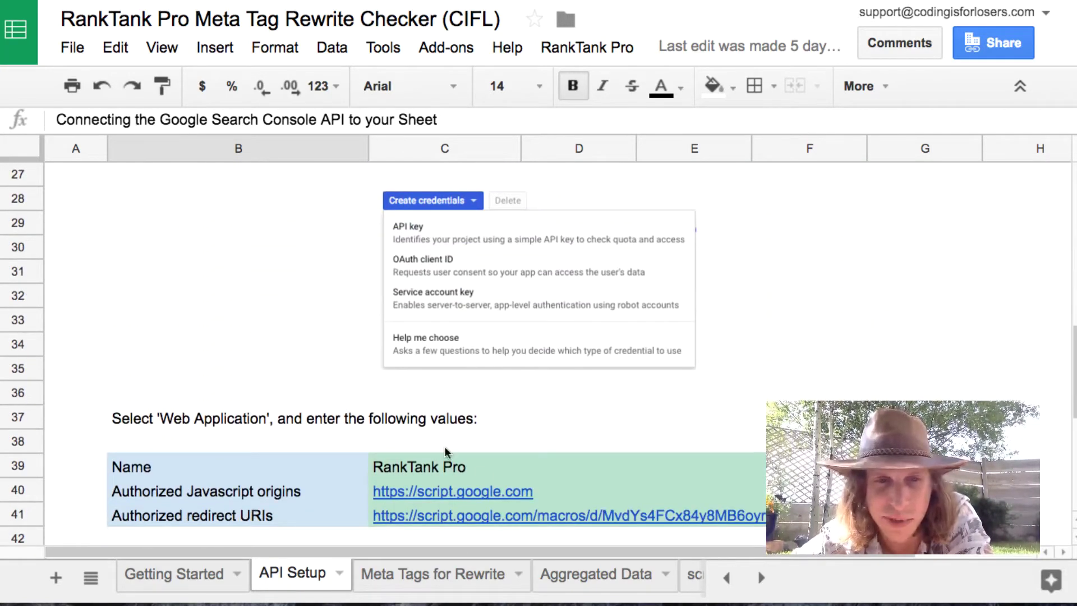
# - Review the Getting Started instructions for pulling sites, checking the Site choices and the RankTank Pro commands
pyautogui.hotkey('ctrl', 'pageup')
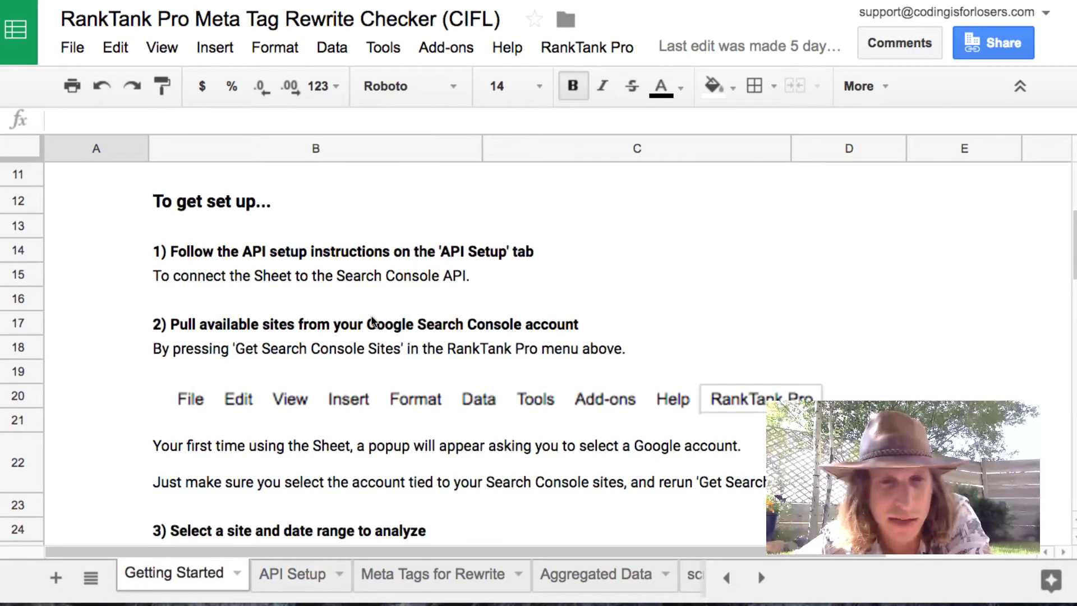
pyautogui.scroll(-3, 372, 321)
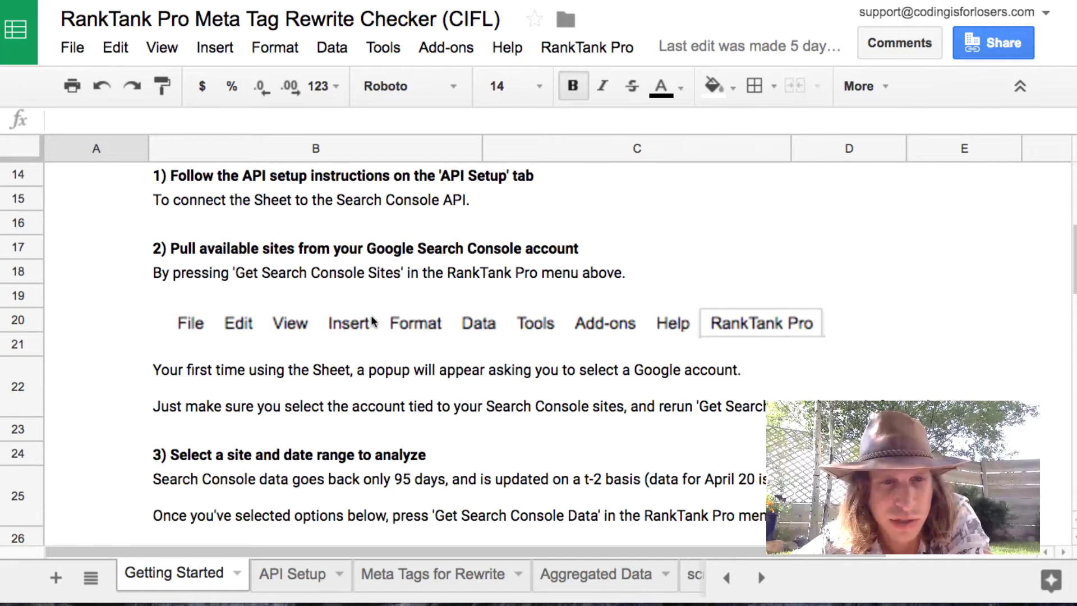
pyautogui.scroll(-5, 372, 321)
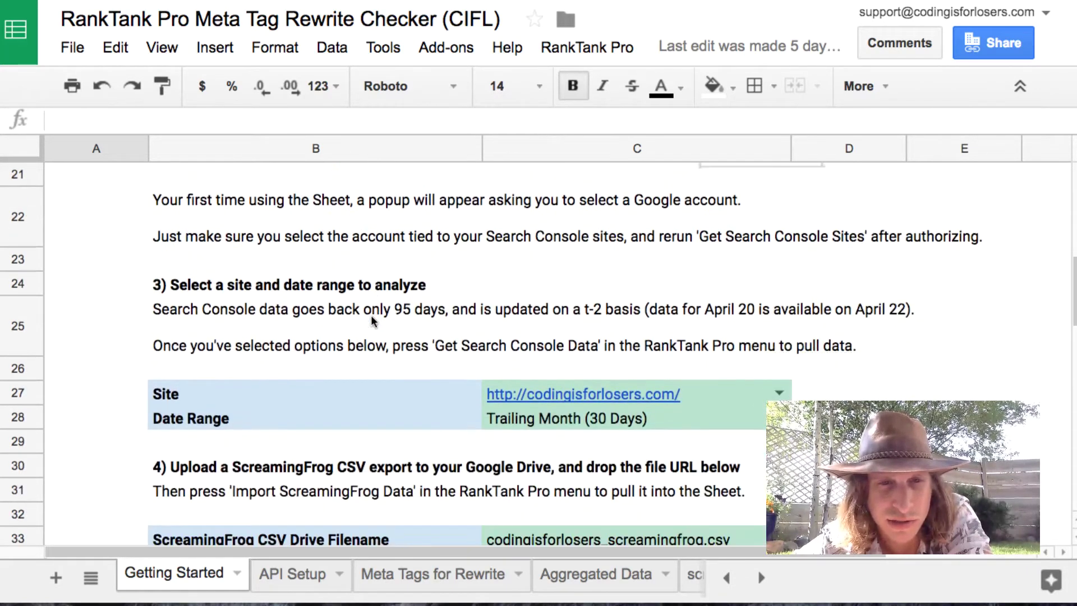
pyautogui.click(779, 392)
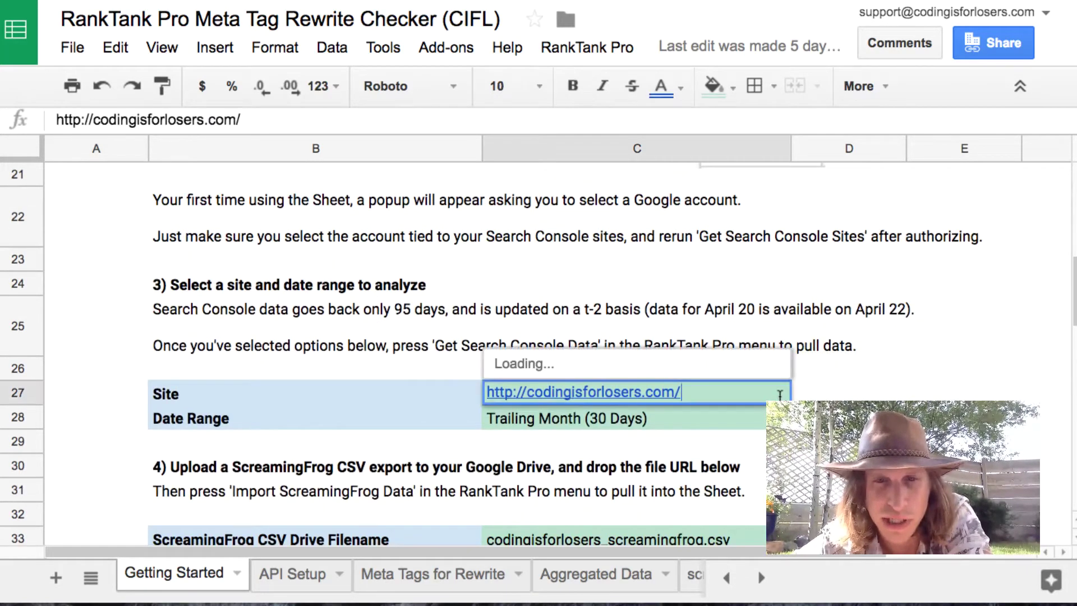
pyautogui.click(388, 331)
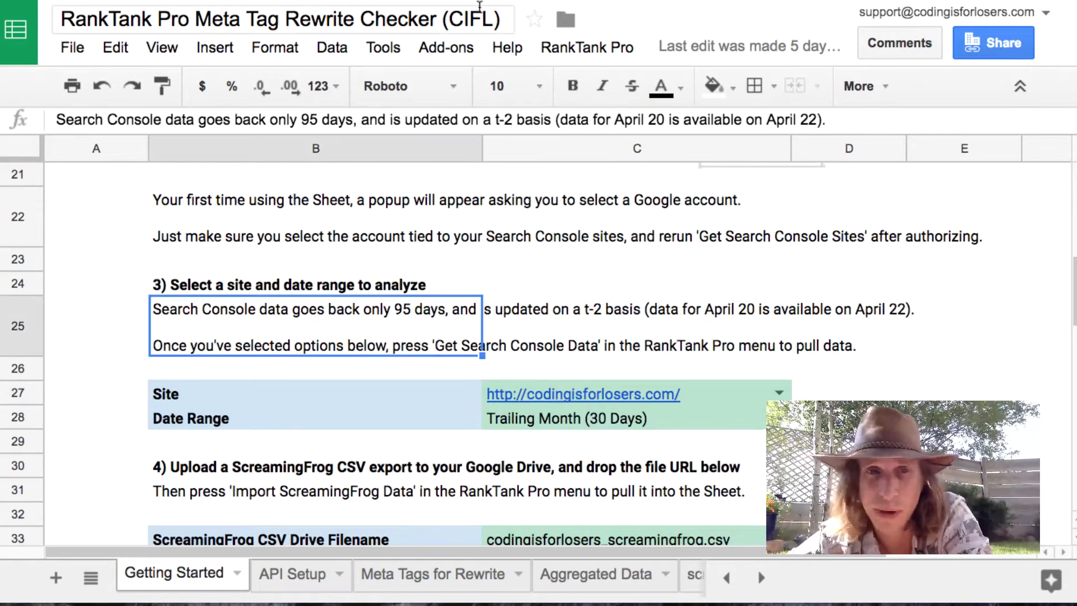
pyautogui.click(559, 45)
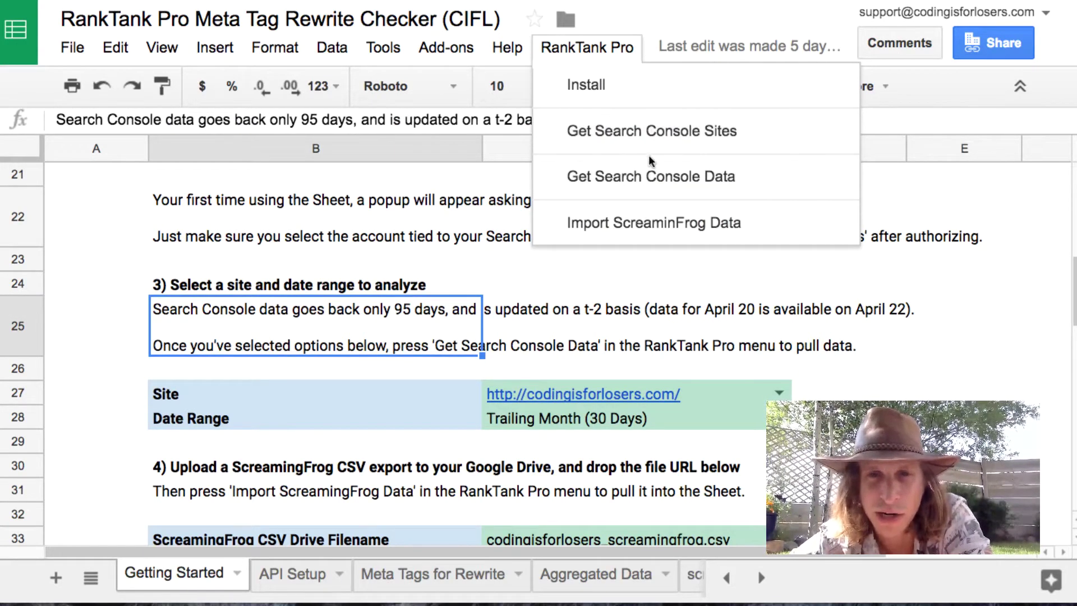
pyautogui.click(780, 393)
pyautogui.click(837, 368)
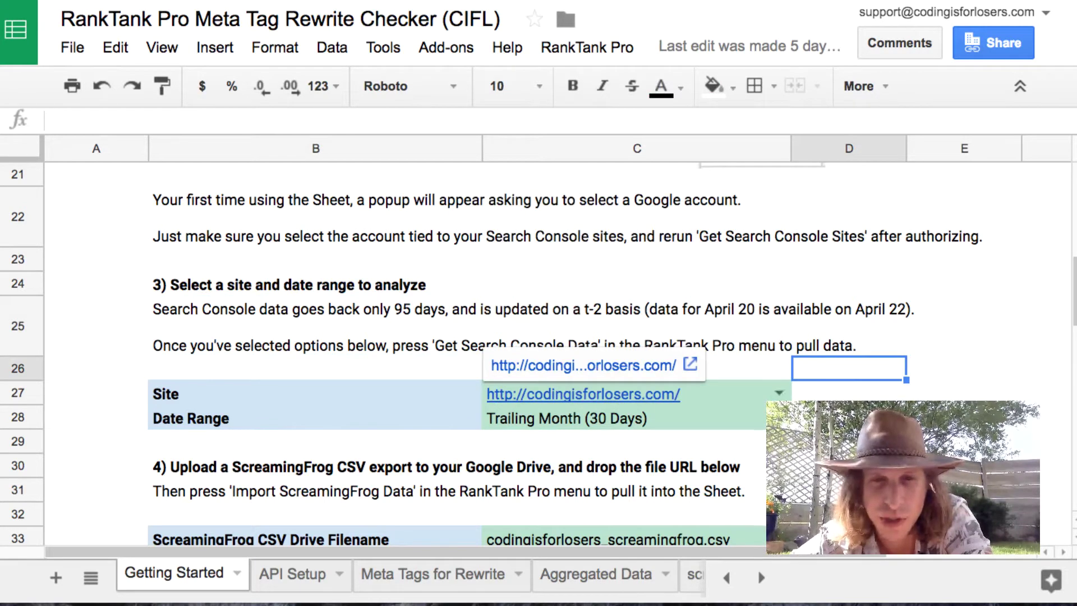
# - Set the Date Range to Trailing Quarter (90 Days) and run Get Search Console Data for the chosen site
pyautogui.click(779, 417)
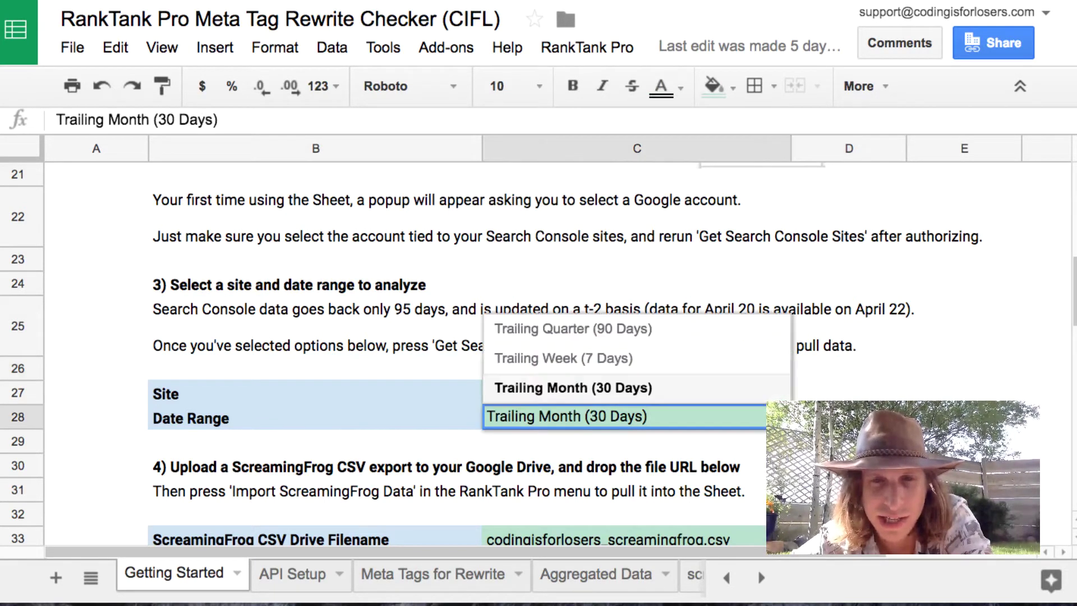
pyautogui.click(674, 335)
pyautogui.click(490, 317)
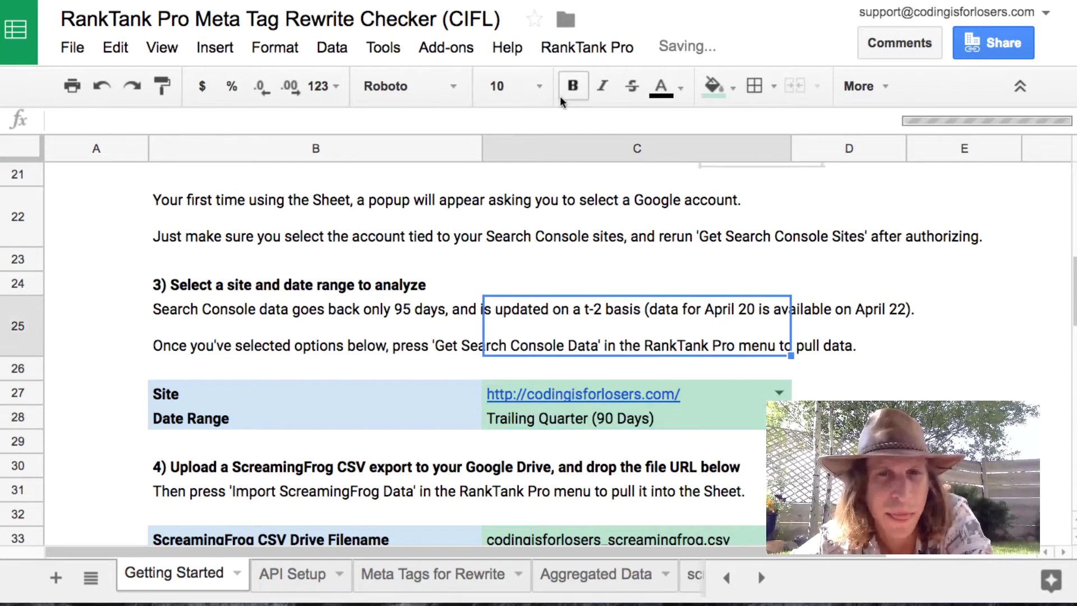
pyautogui.click(574, 49)
pyautogui.click(606, 175)
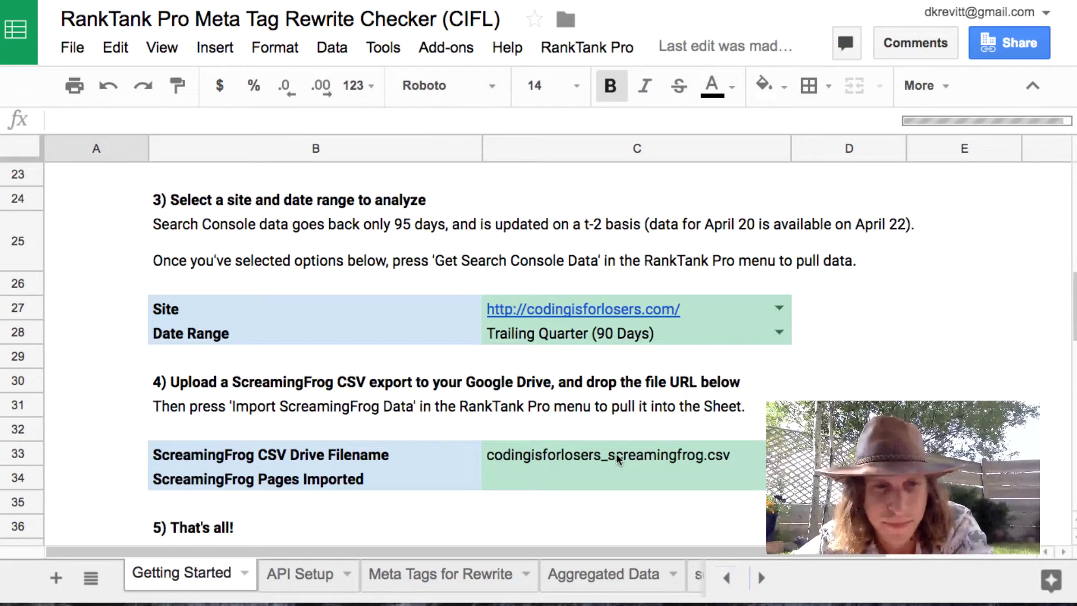
# - Keep codingisforlosers_screamingfrog.csv as the ScreamingFrog CSV Drive Filename and import its data into the spreadsheet
pyautogui.click(600, 466)
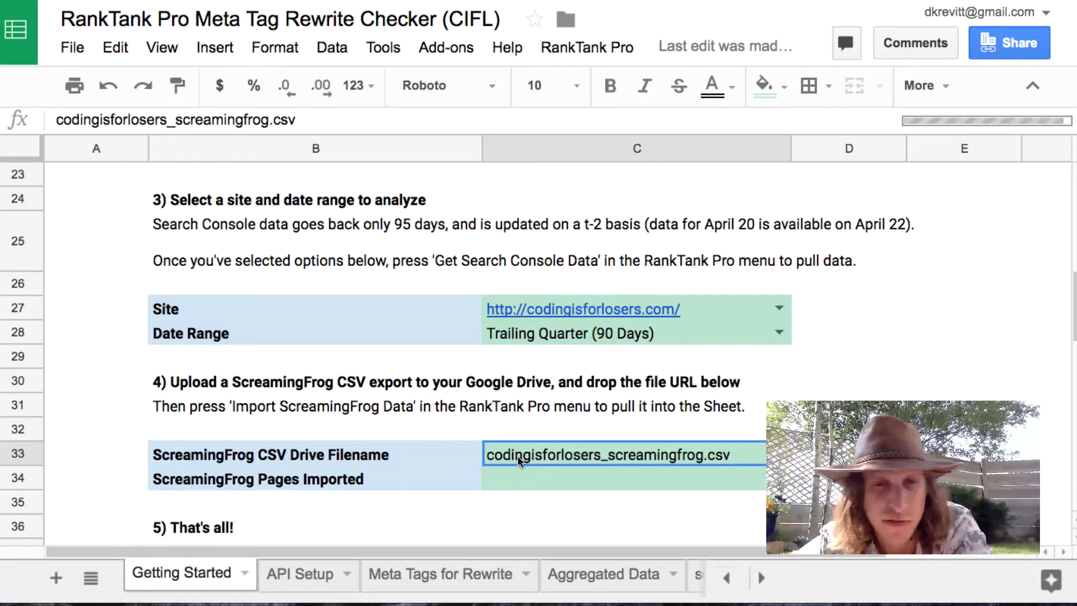
pyautogui.doubleClick(569, 459)
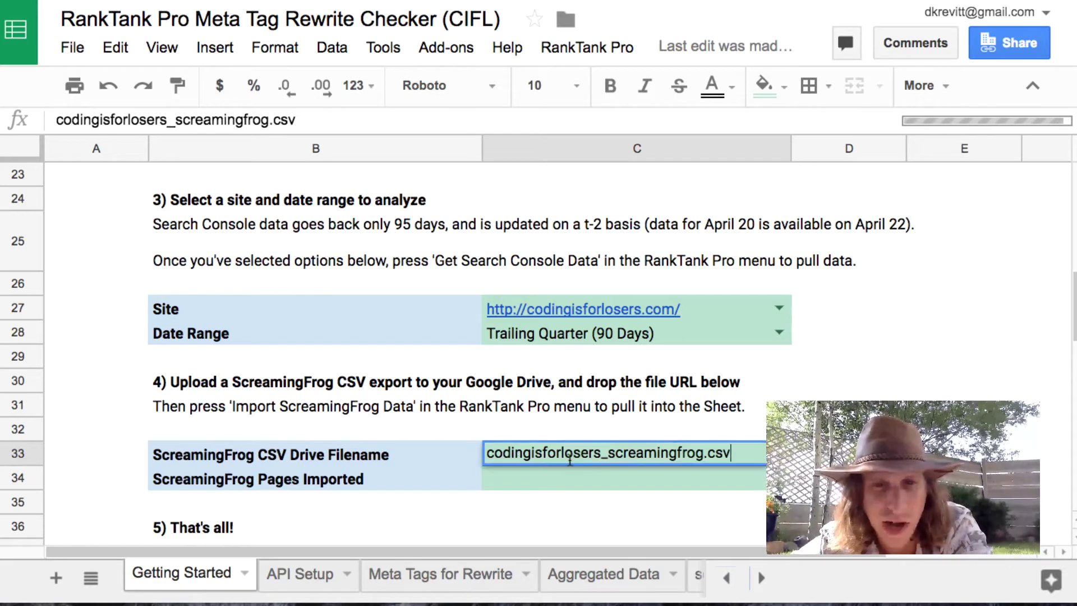
pyautogui.press('Return')
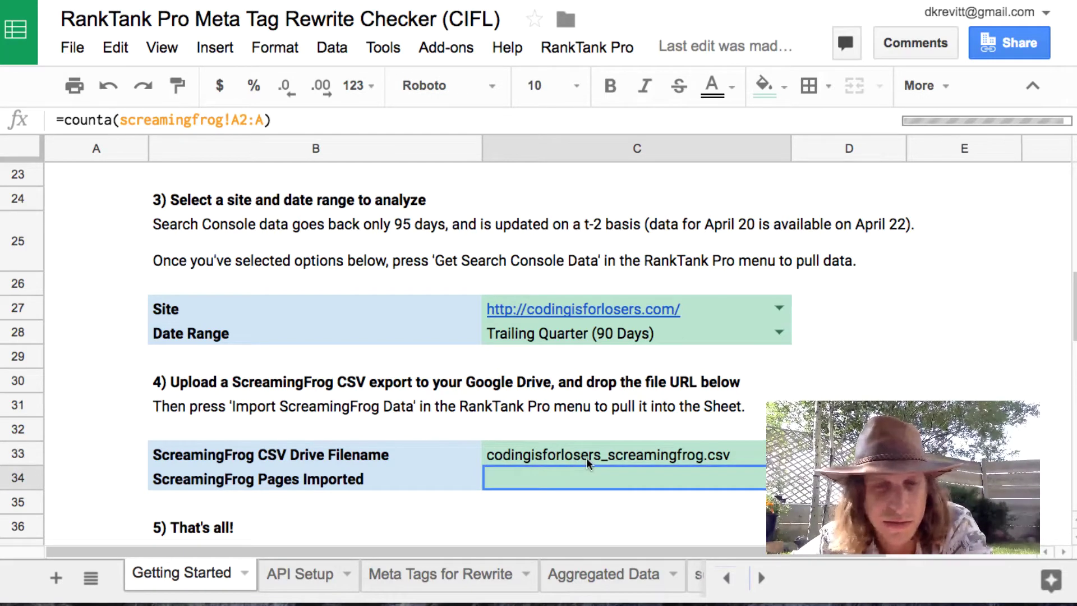
pyautogui.click(587, 458)
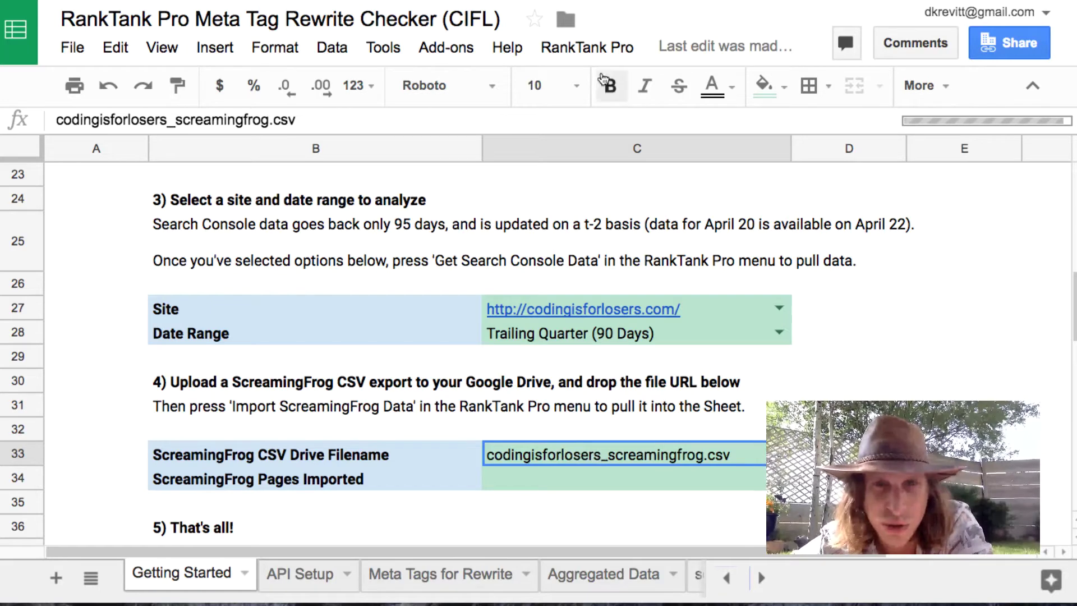
pyautogui.click(603, 50)
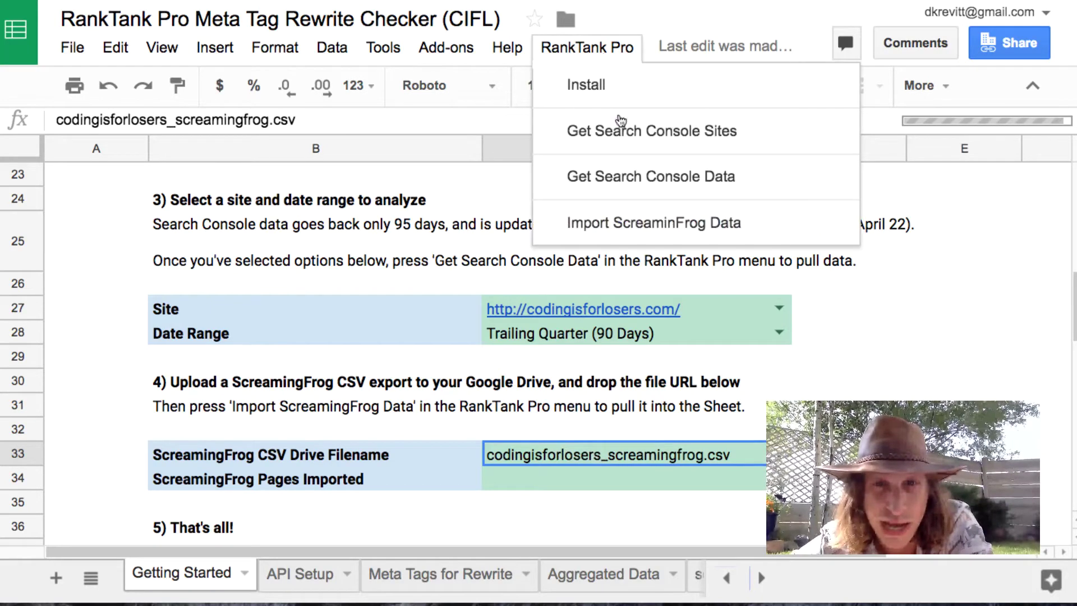
pyautogui.click(642, 222)
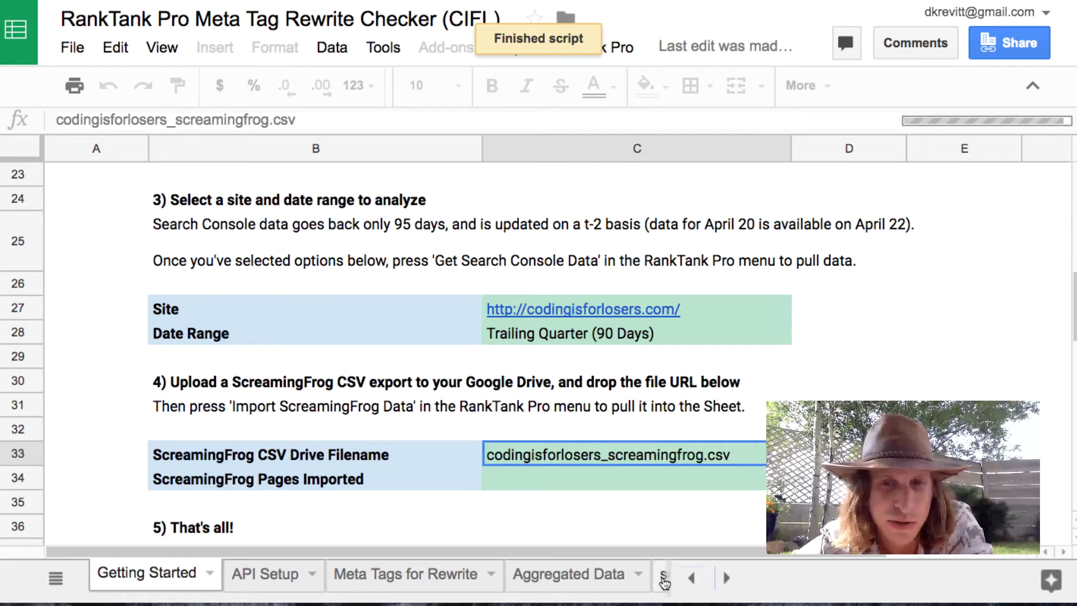
# - Examine the imported page data on the screamingfrog sheet, including the title, meta description, length and word count columns
pyautogui.click(663, 583)
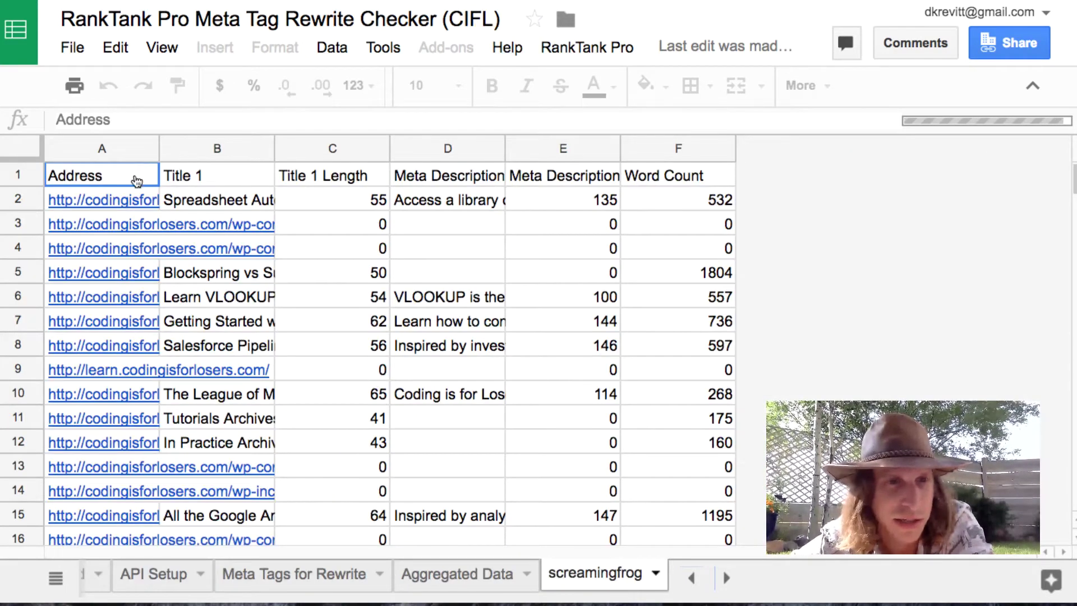
pyautogui.click(219, 178)
pyautogui.press('Right')
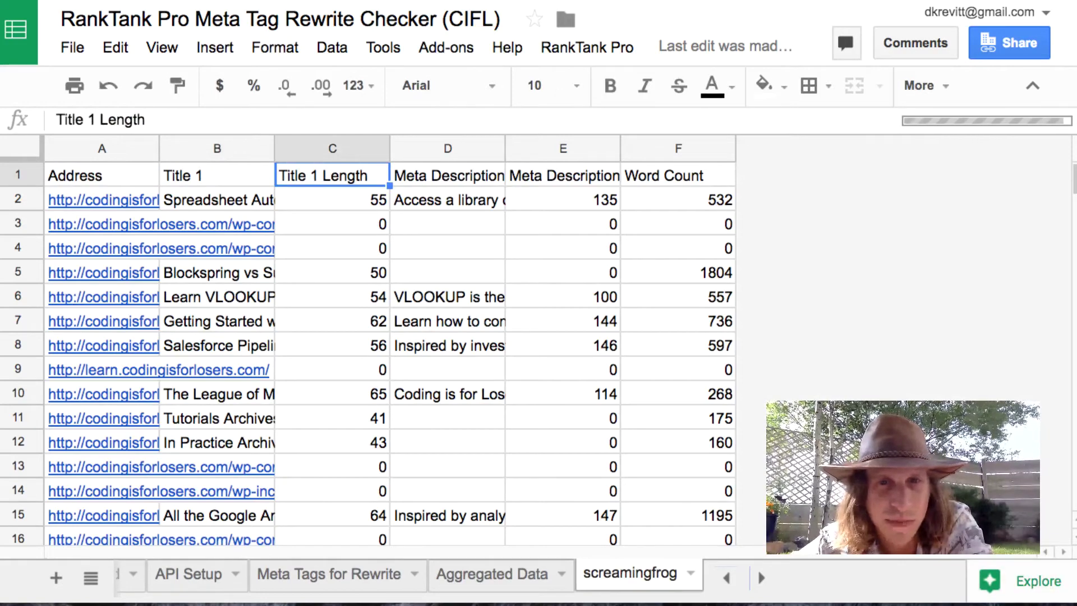
pyautogui.press('Right')
pyautogui.press('Right')
pyautogui.press('Right')
pyautogui.press('Left')
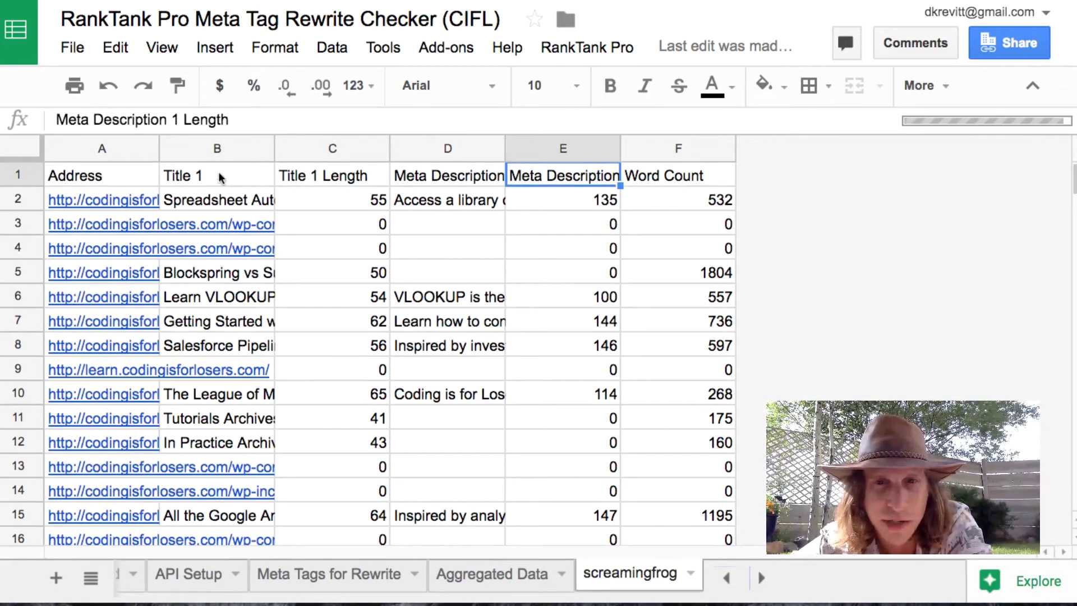
pyautogui.scroll(-15, 328, 335)
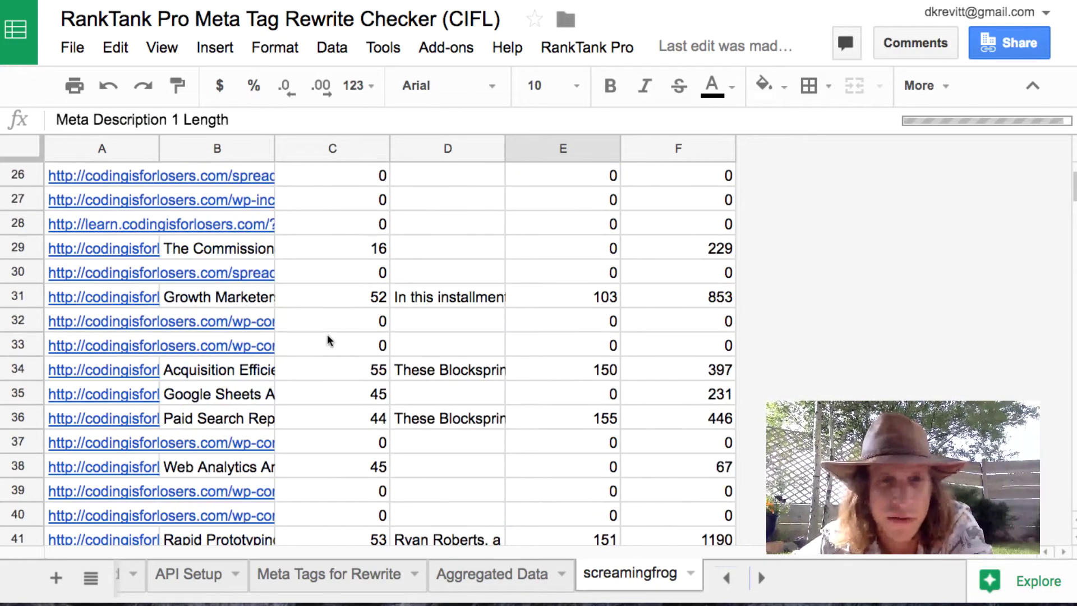
# - Check the full list of crawled URLs on the screamingfrog sheet, from the header row down to the last filled row
pyautogui.scroll(5, 327, 340)
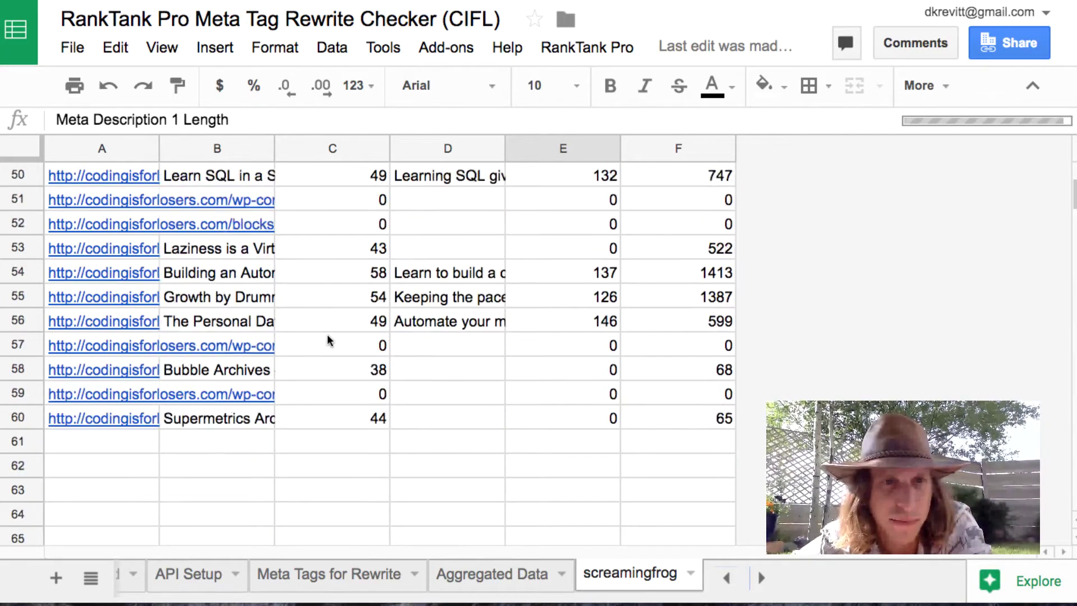
pyautogui.scroll(4, 328, 340)
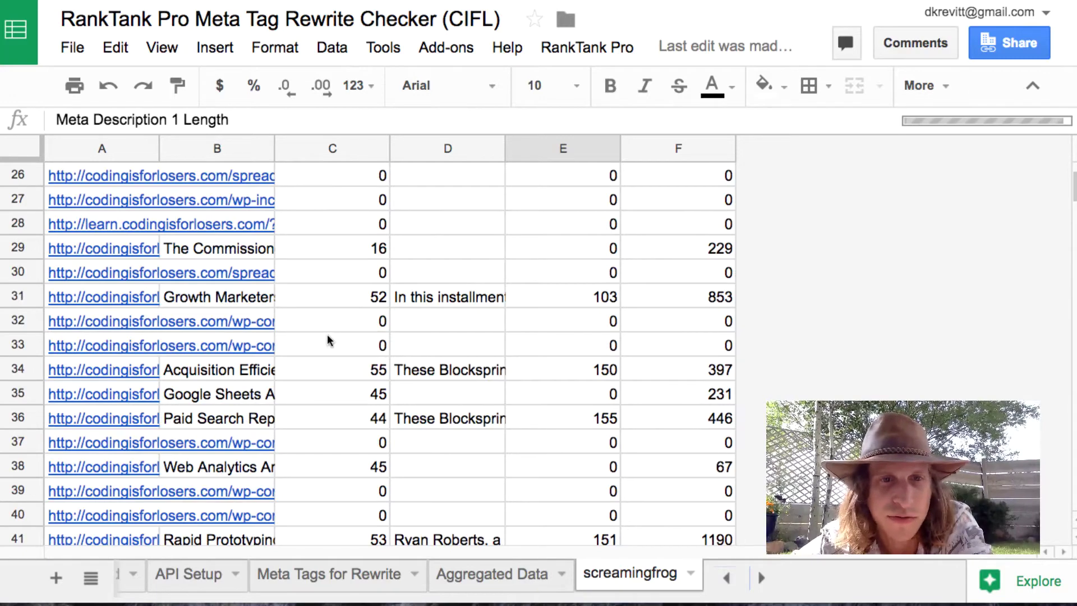
pyautogui.scroll(9, 328, 339)
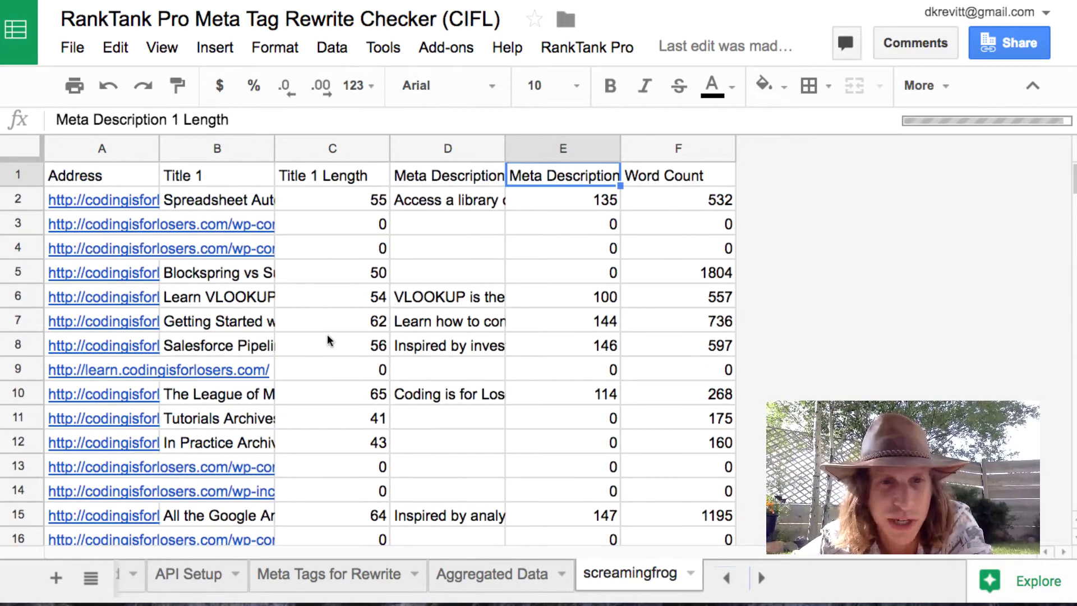
pyautogui.scroll(-13, 328, 340)
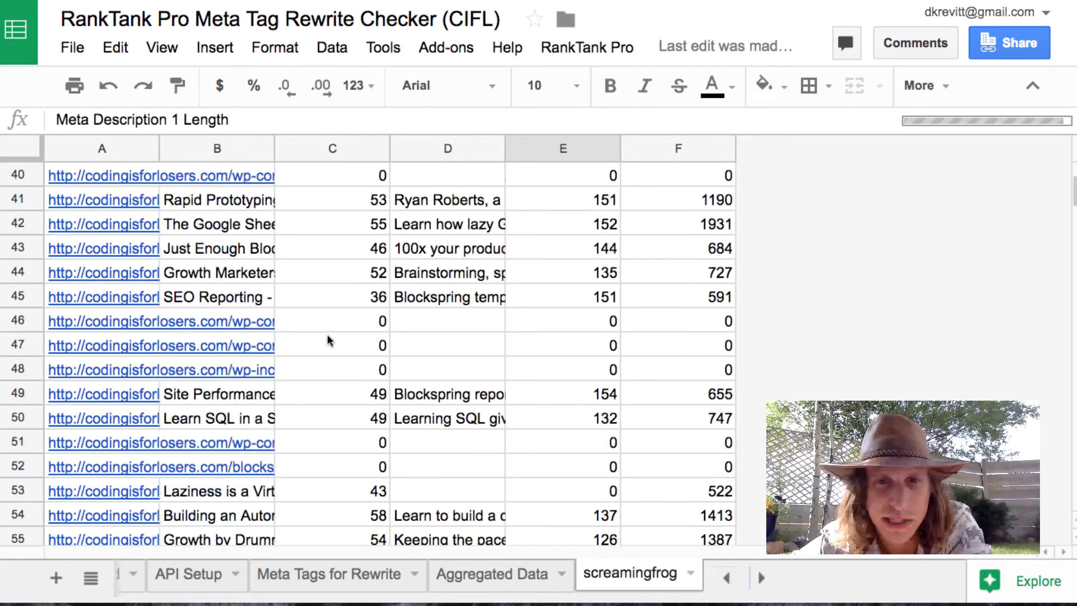
pyautogui.scroll(-2, 327, 340)
pyautogui.scroll(15, 327, 340)
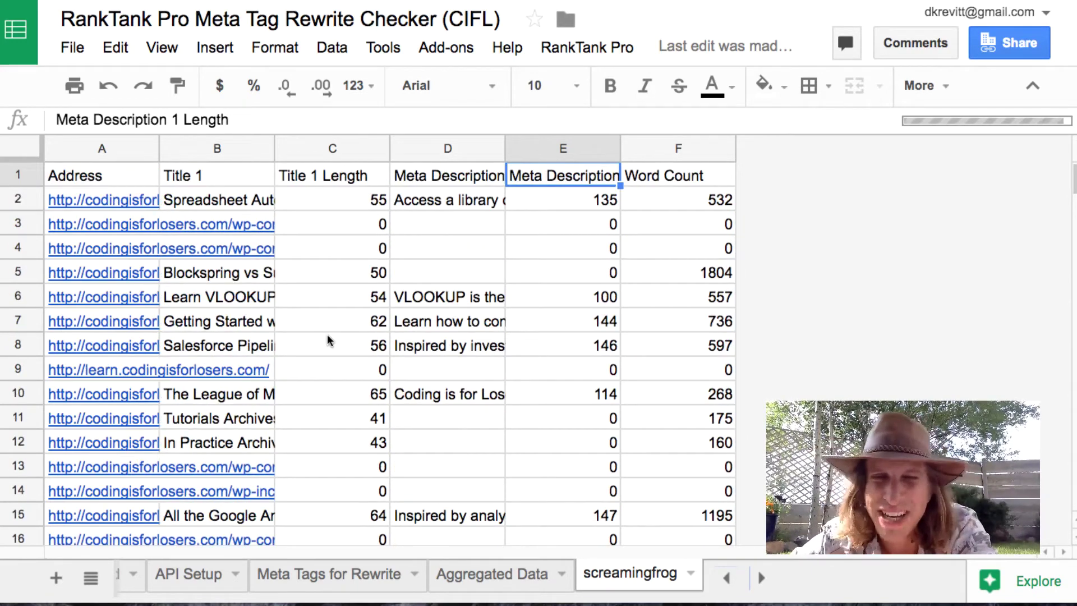
# - Look briefly at the Aggregated Data, Getting Started and Meta Tags for Rewrite sheets
pyautogui.click(511, 570)
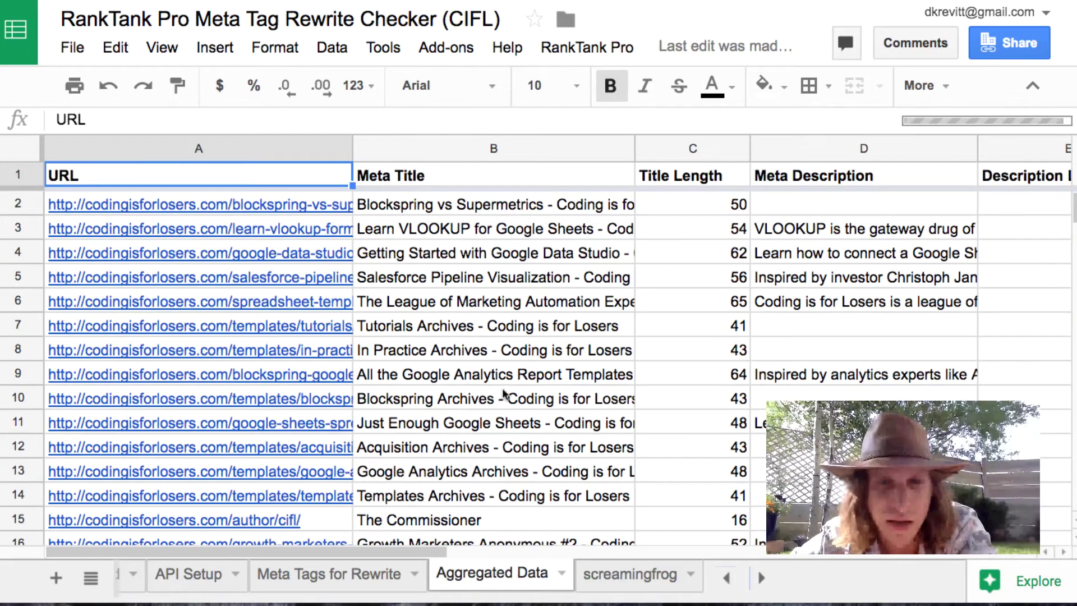
pyautogui.click(126, 574)
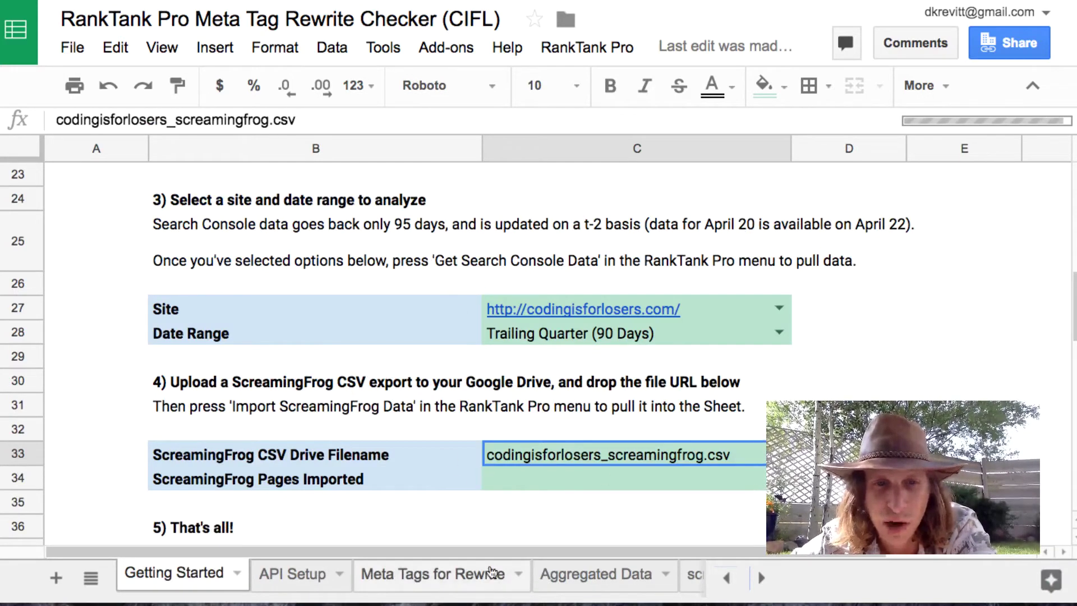
pyautogui.click(511, 574)
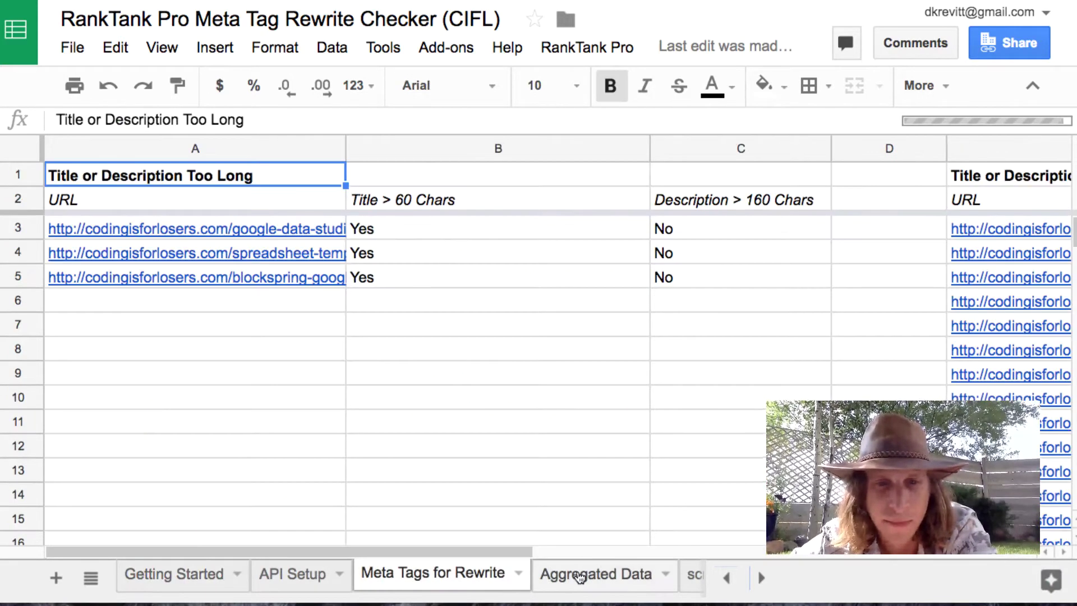
# - Examine the Aggregated Data sheet's columns, from URL and Meta Title through Top Keyword Impressions to the length and missing-keyword checks
pyautogui.hotkey('ctrl', 'shift', 'pagedown')
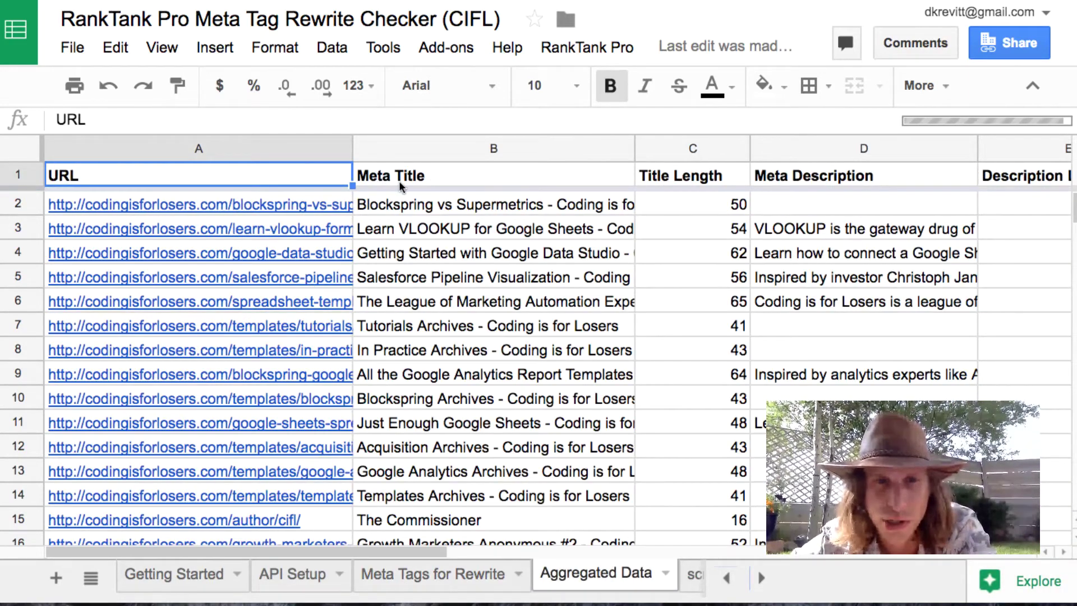
pyautogui.hscroll(5, 552, 186)
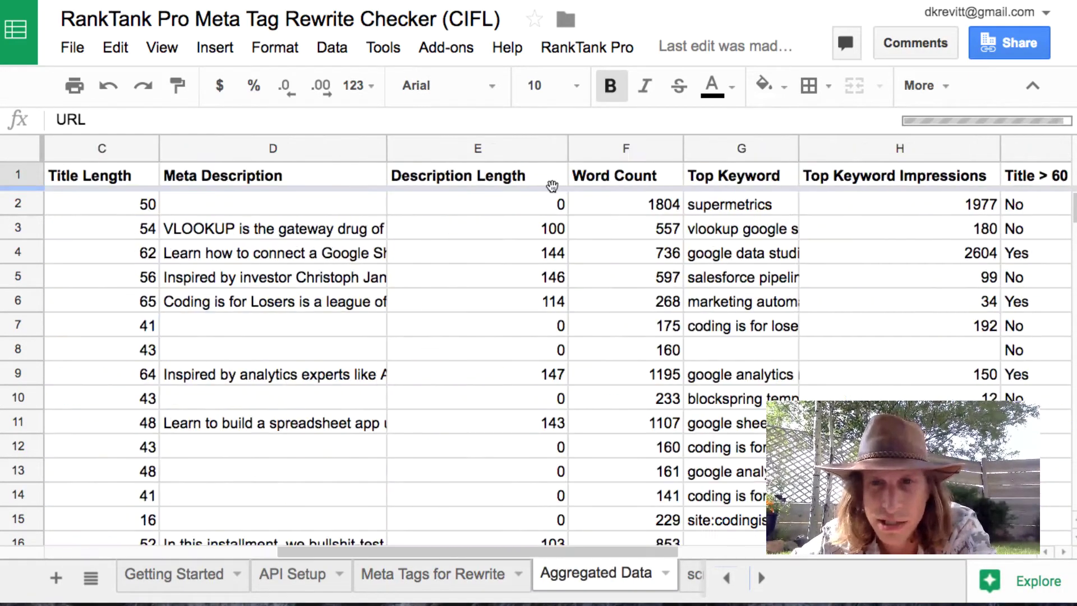
pyautogui.hscroll(2, 552, 187)
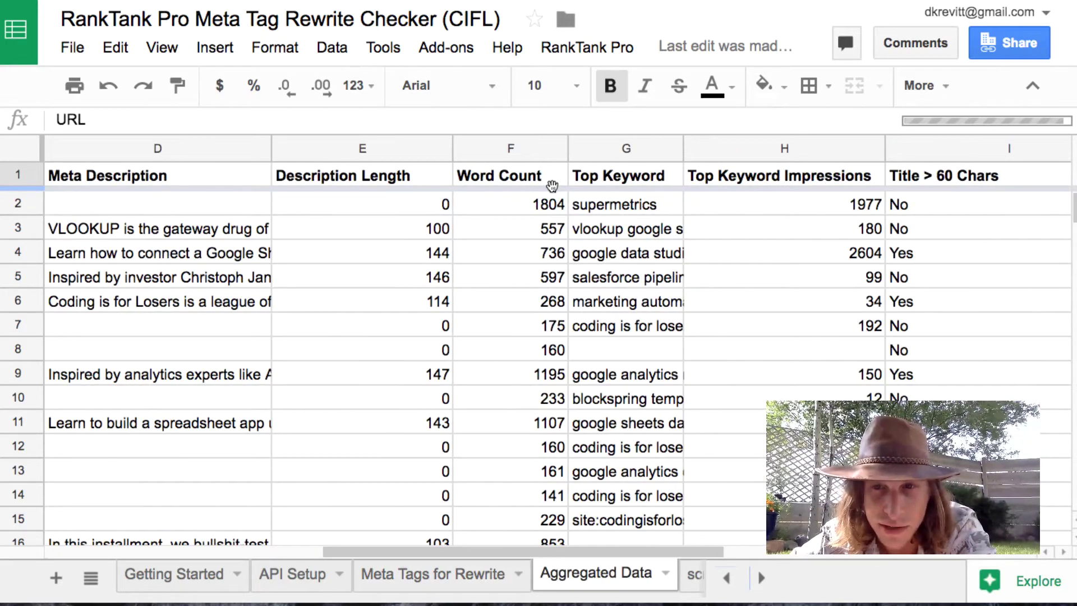
pyautogui.hscroll(2, 552, 186)
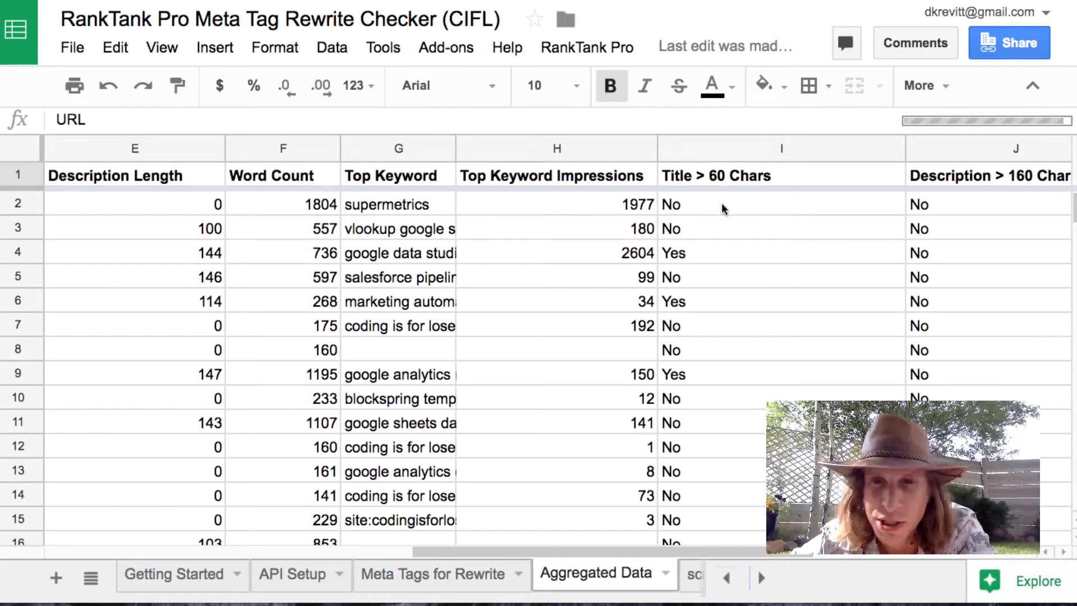
pyautogui.hscroll(2, 753, 211)
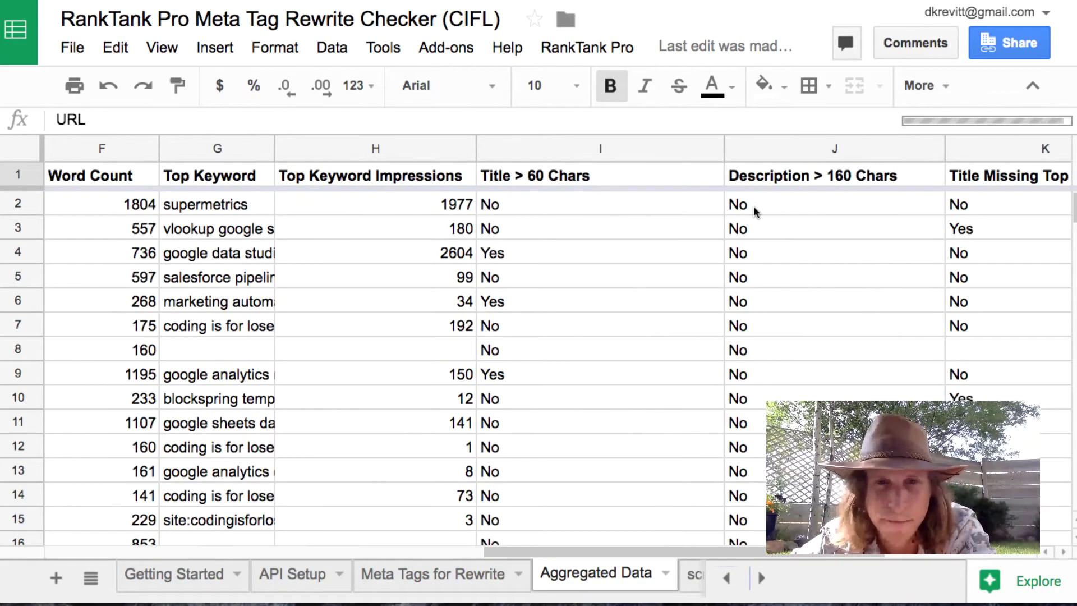
pyautogui.hscroll(2, 594, 202)
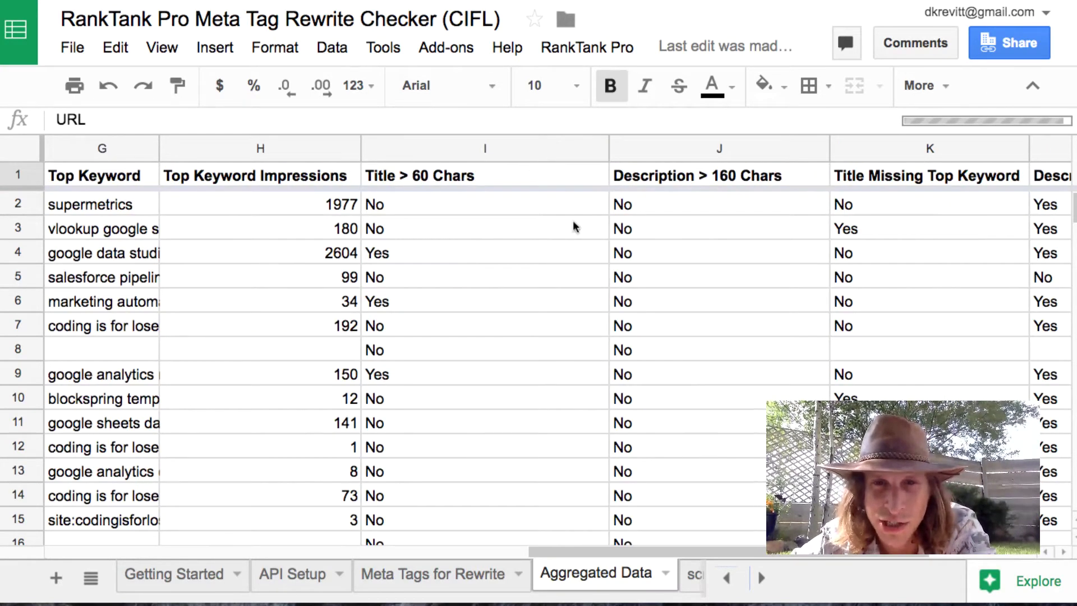
pyautogui.hscroll(3, 594, 227)
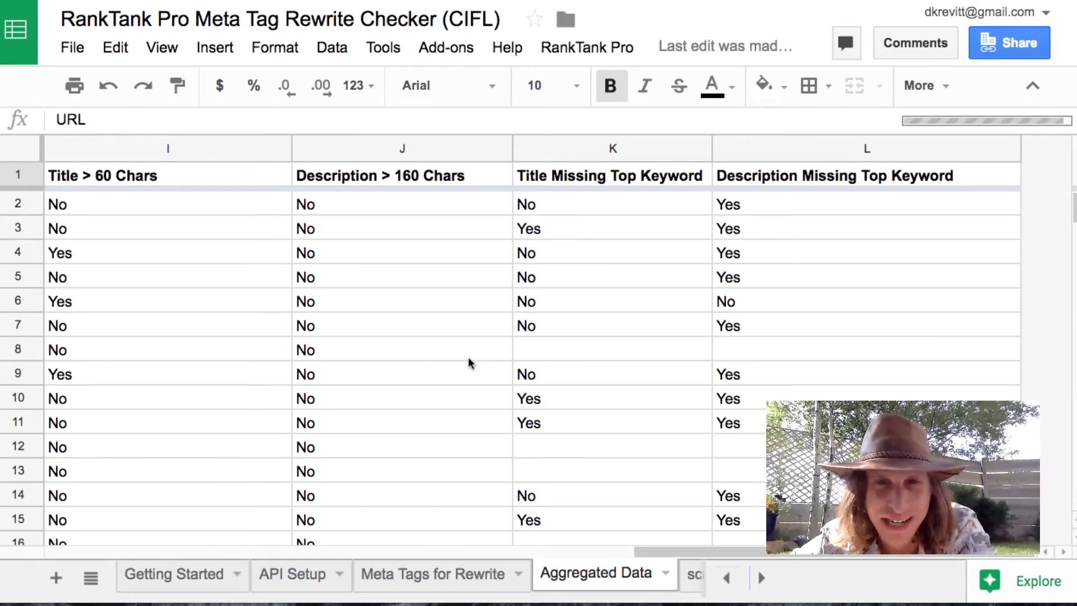
pyautogui.hscroll(-10, 404, 337)
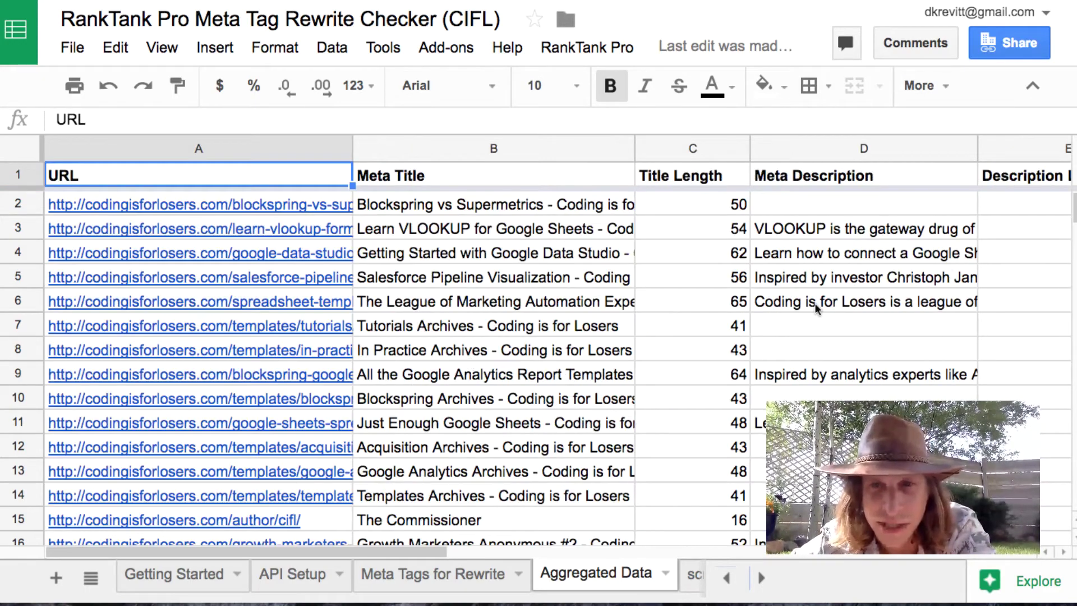
pyautogui.hscroll(5, 730, 309)
pyautogui.hscroll(10, 530, 328)
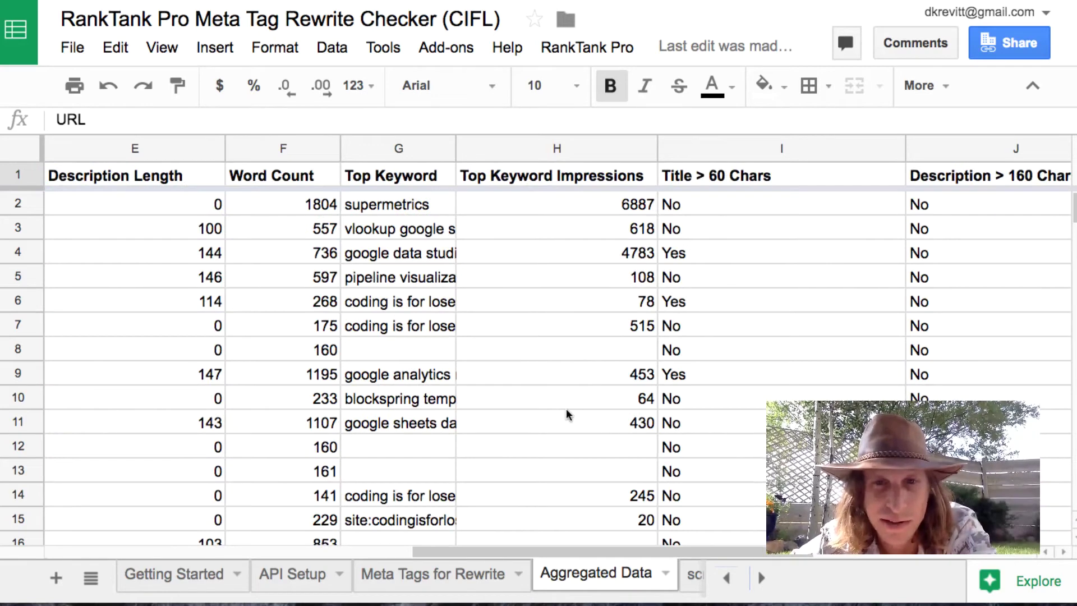
# - Review the Too Long and Missing Top Keyword lists on the Meta Tags for Rewrite sheet, and return to the Getting Started sheet
pyautogui.click(480, 573)
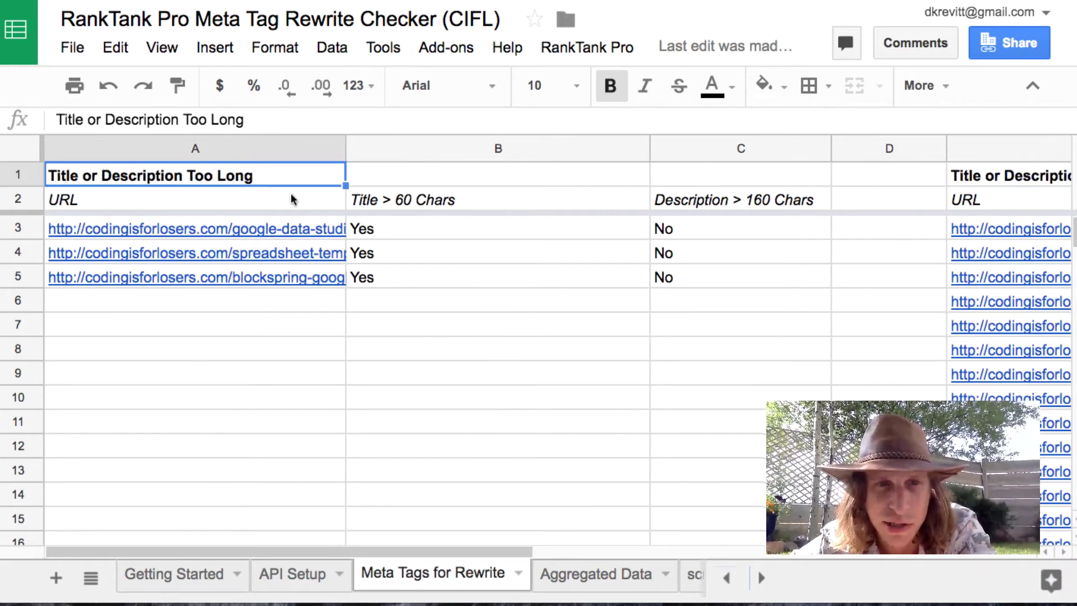
pyautogui.moveTo(279, 221)
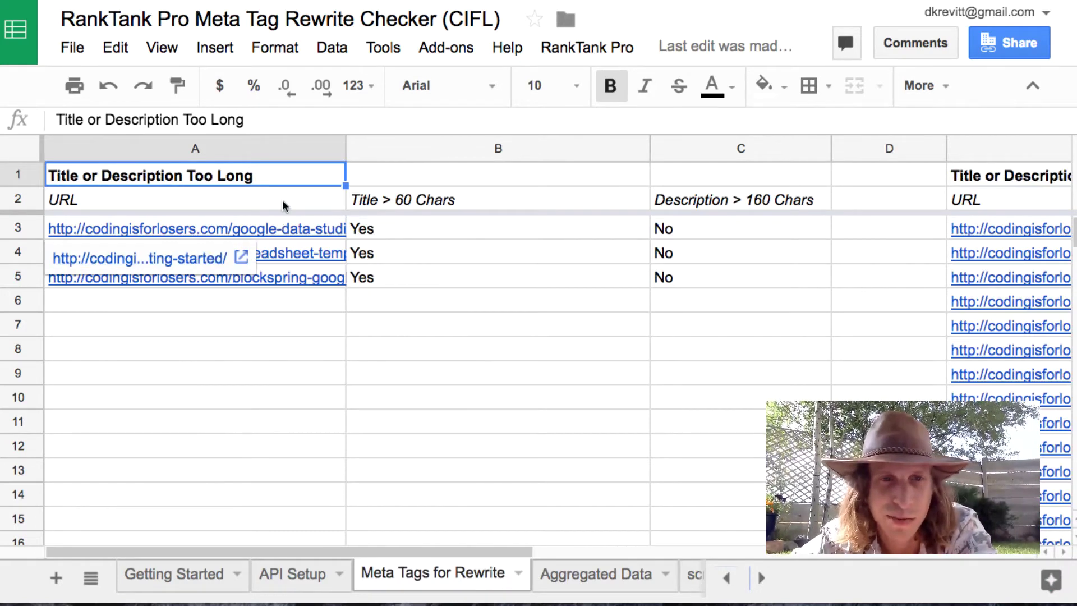
pyautogui.click(283, 206)
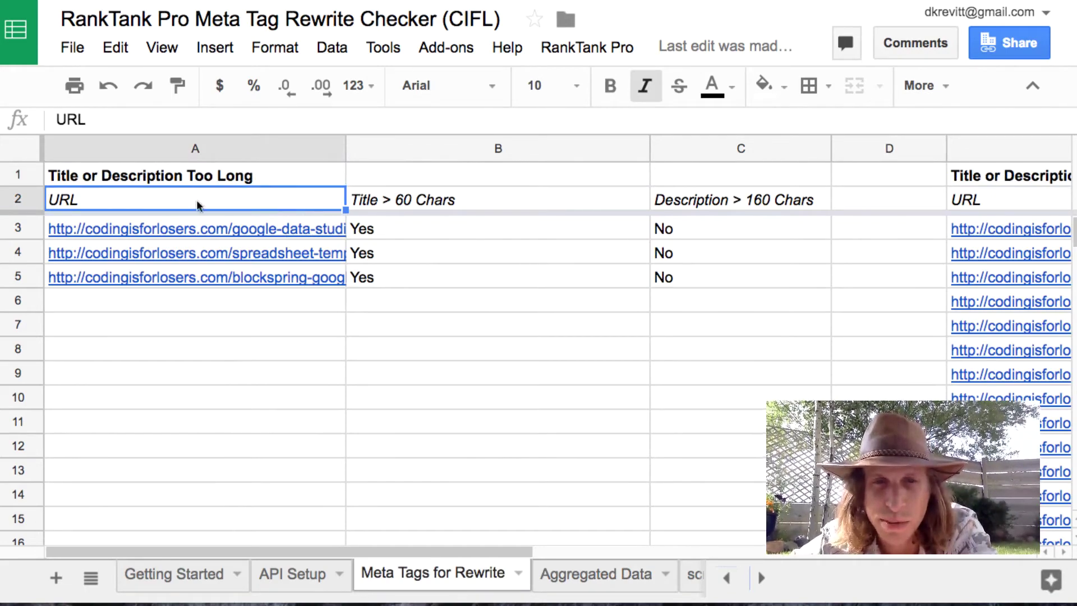
pyautogui.hscroll(10, 708, 245)
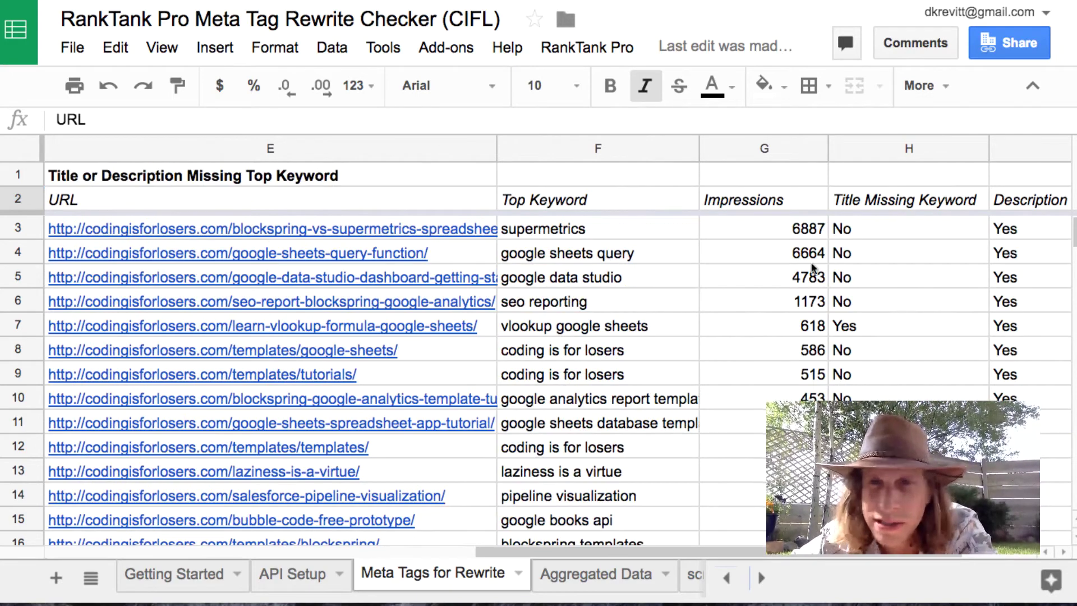
pyautogui.click(903, 227)
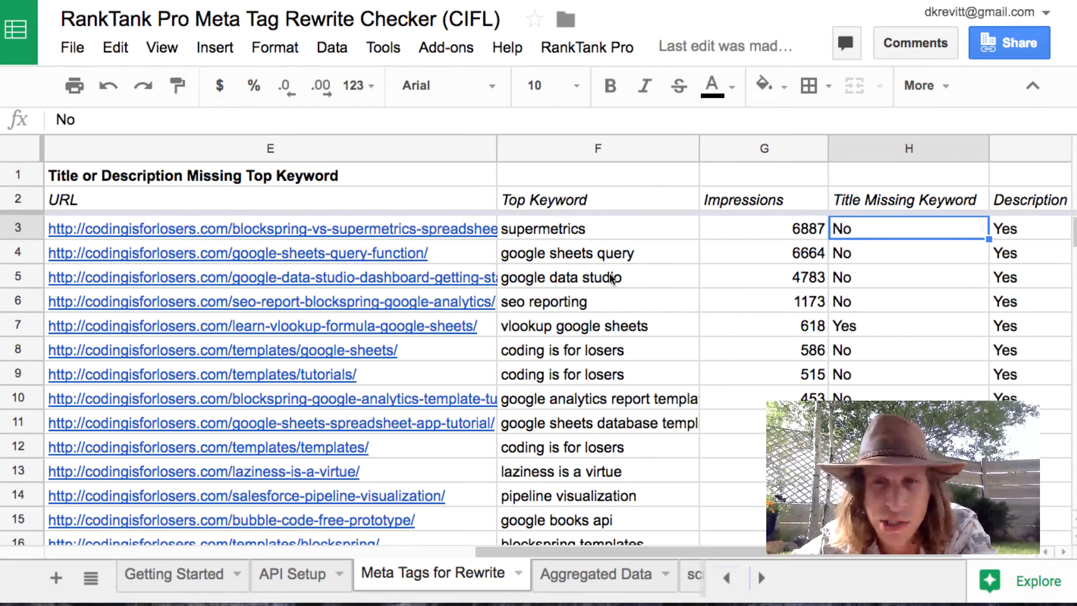
pyautogui.hscroll(-10, 606, 281)
pyautogui.hscroll(10, 497, 442)
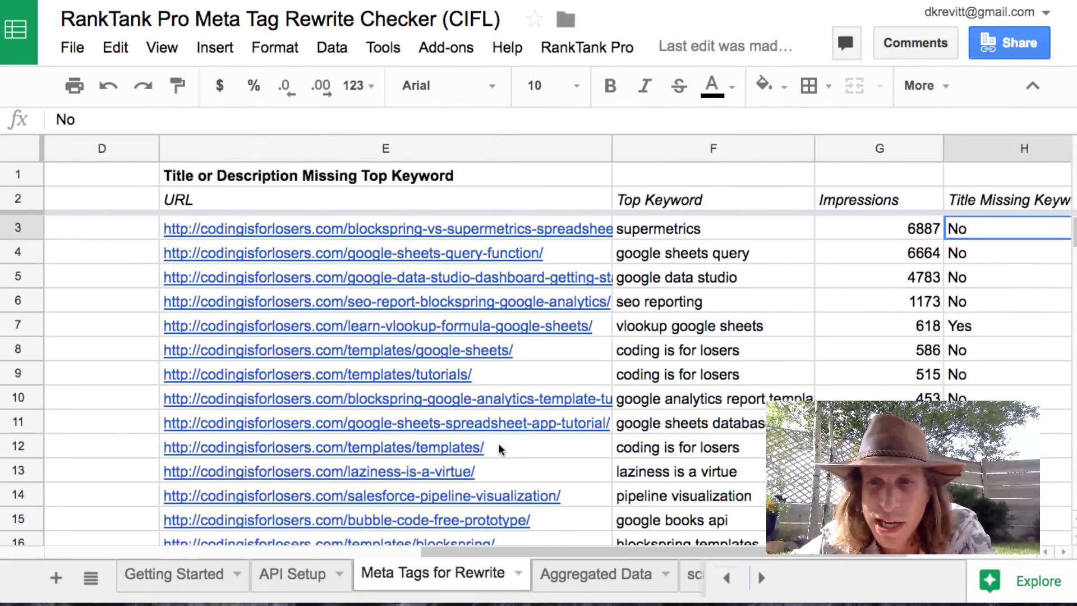
pyautogui.click(223, 575)
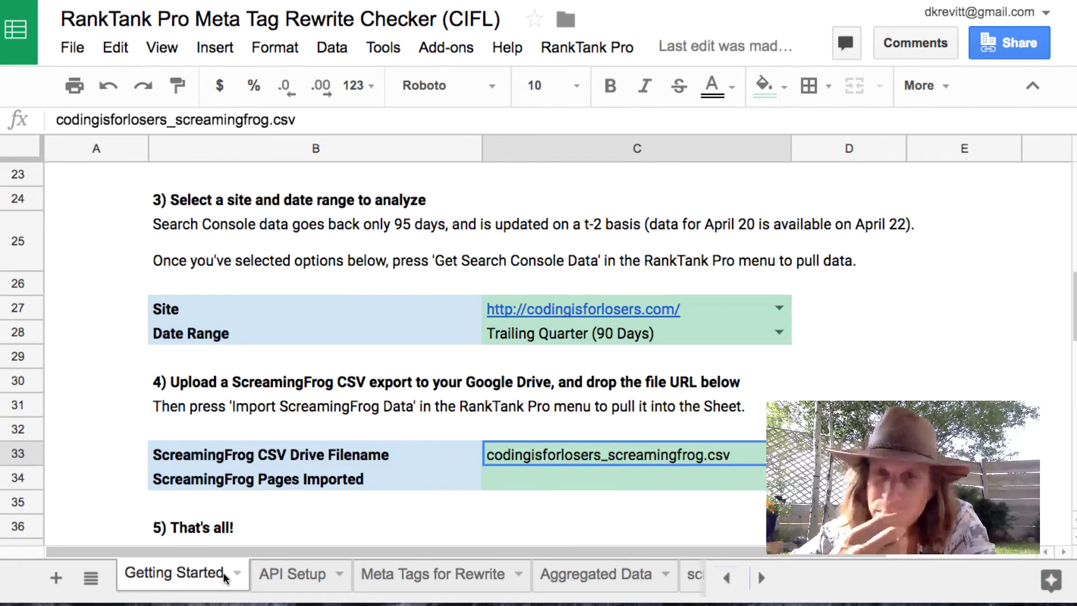